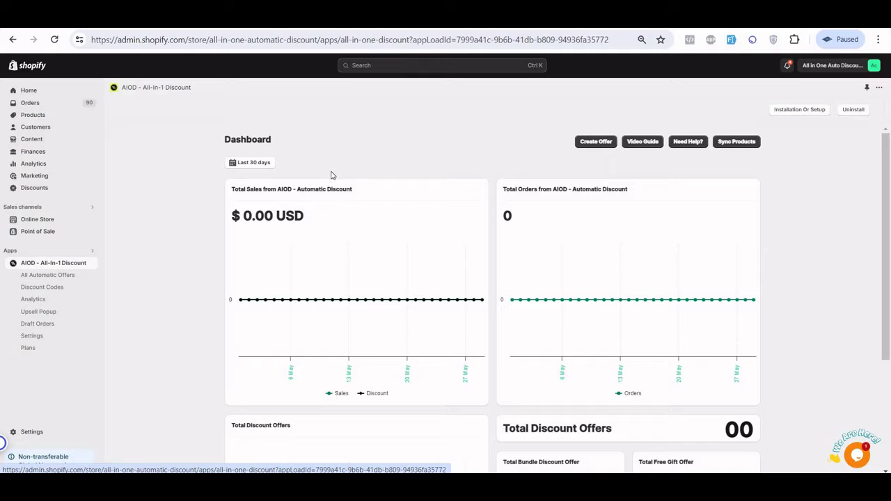
# From the All Offers list, start a new automatic offer of type Bogo Discount.
pyautogui.click(52, 276)
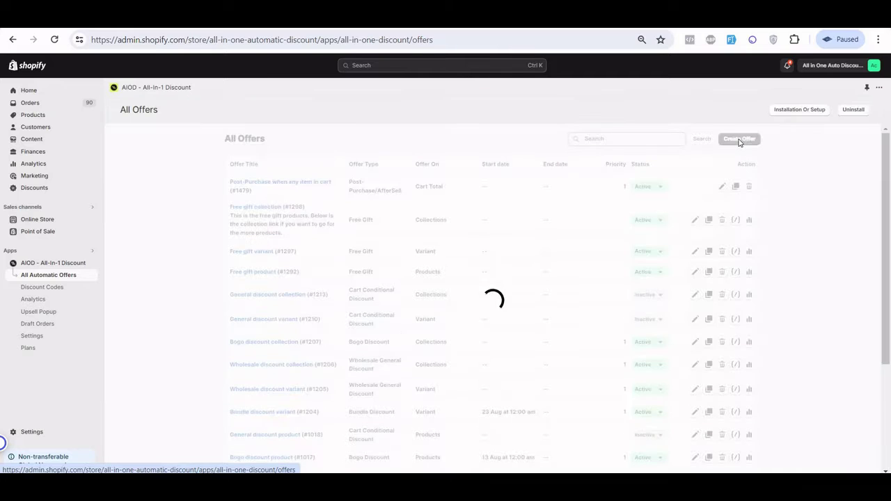
pyautogui.click(740, 139)
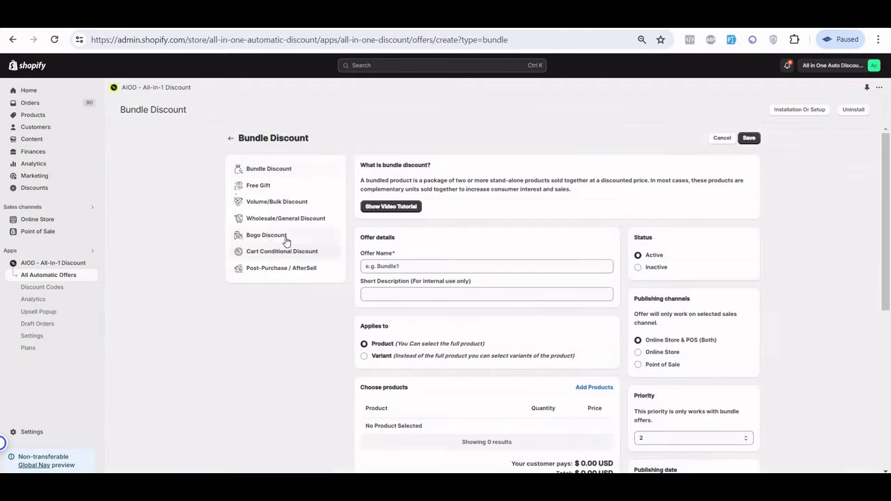
pyautogui.click(277, 239)
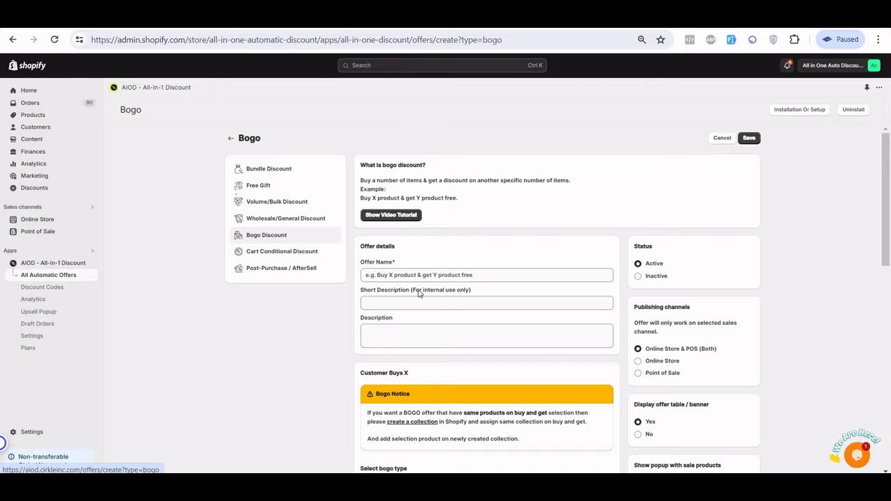
# Name the offer 'Test' and fill in its description.
pyautogui.click(423, 276)
pyautogui.write('Test')
pyautogui.click(483, 301)
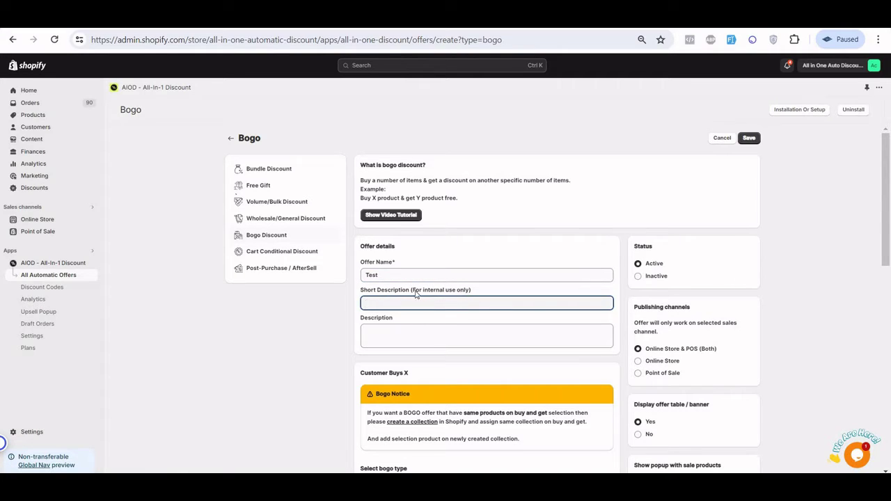
pyautogui.click(452, 333)
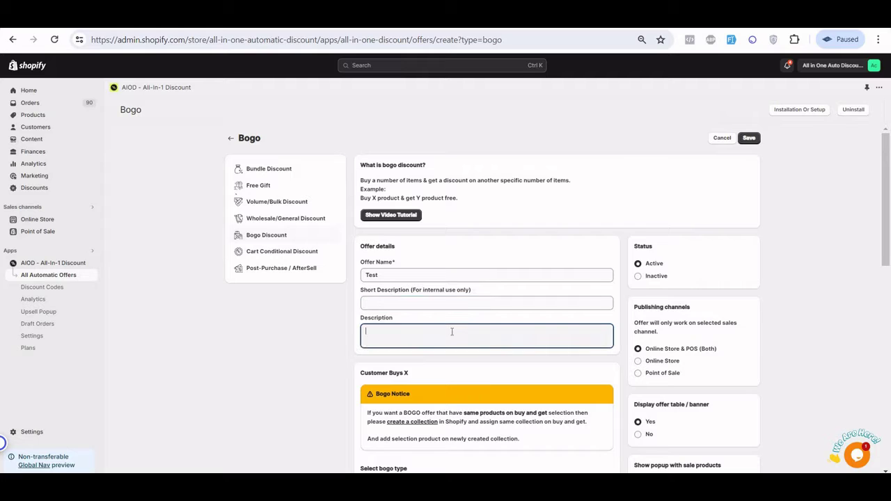
# Set the Customer Buys X quantity to 1 and bring up the buy-side product picker.
pyautogui.scroll(-1, 485, 327)
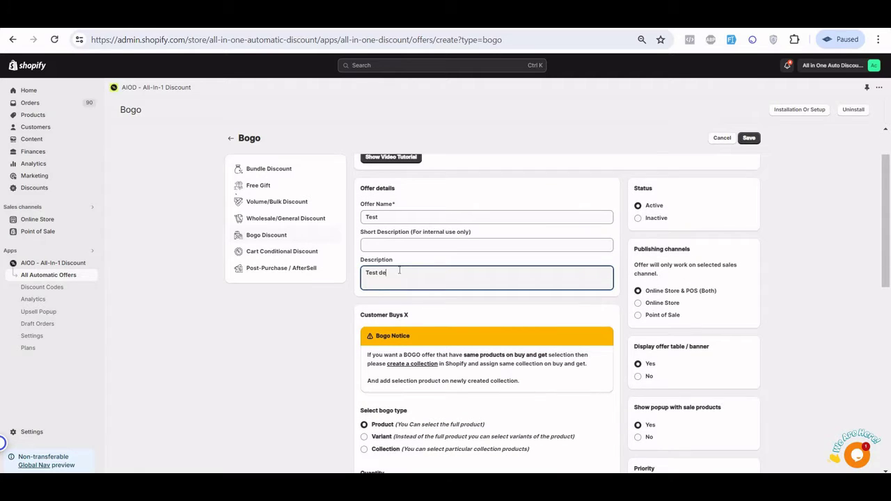
pyautogui.scroll(-4, 431, 282)
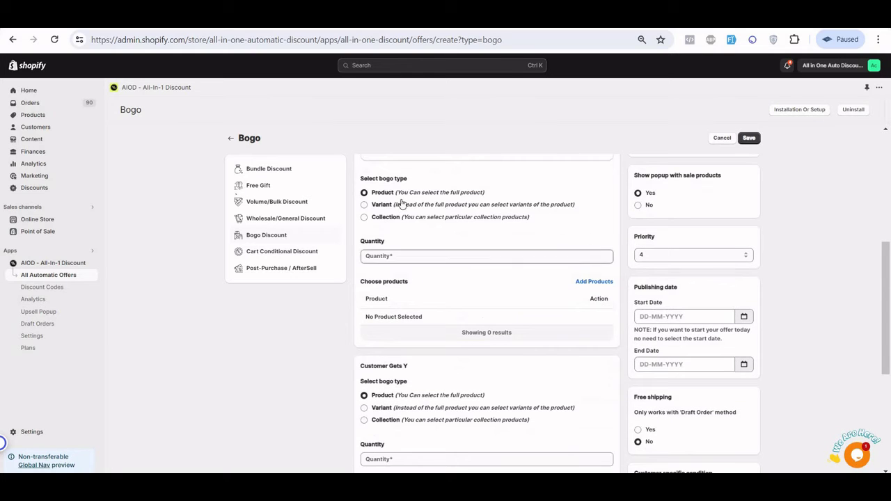
pyautogui.click(401, 256)
pyautogui.write('1')
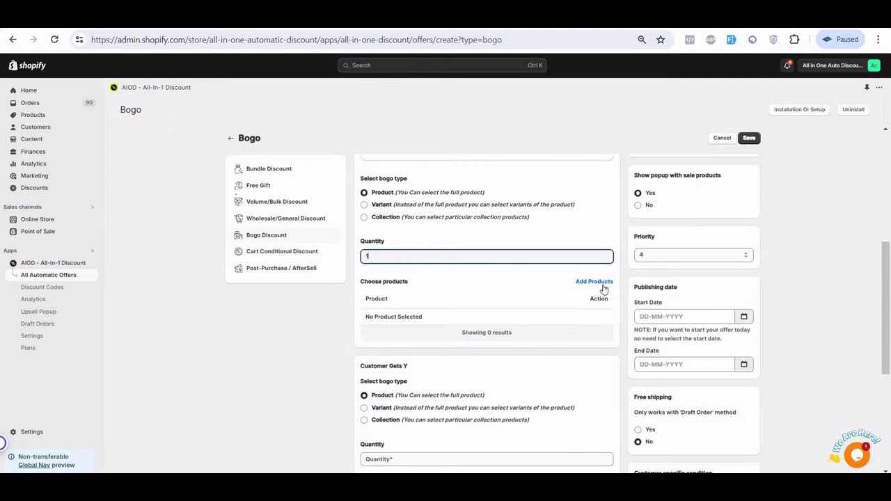
pyautogui.click(603, 286)
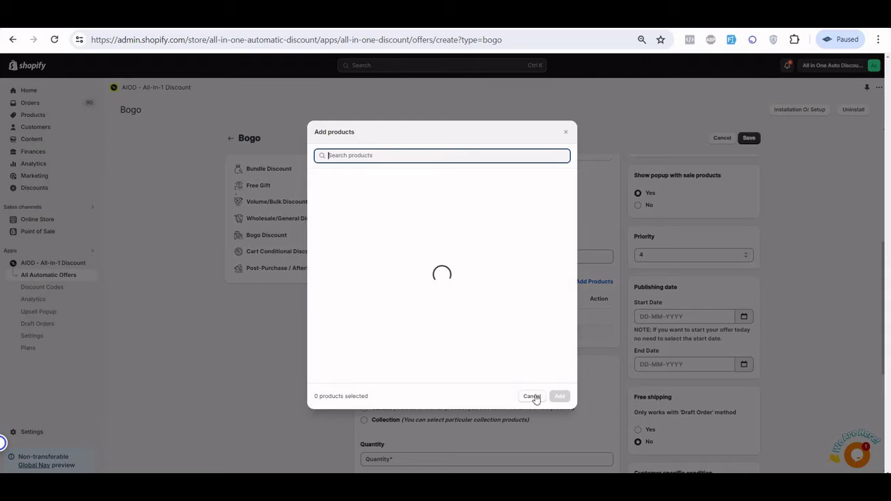
# Choose Bahamas Poolside Lounger as the product the customer buys.
pyautogui.click(532, 396)
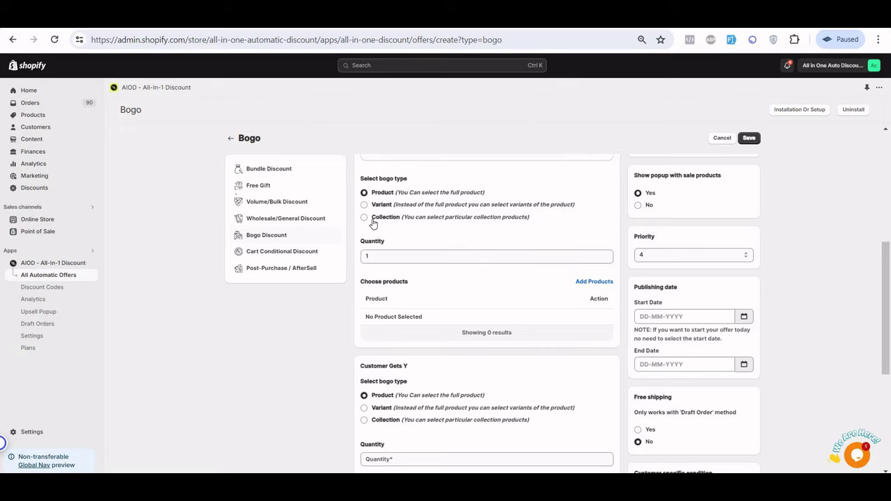
pyautogui.click(590, 281)
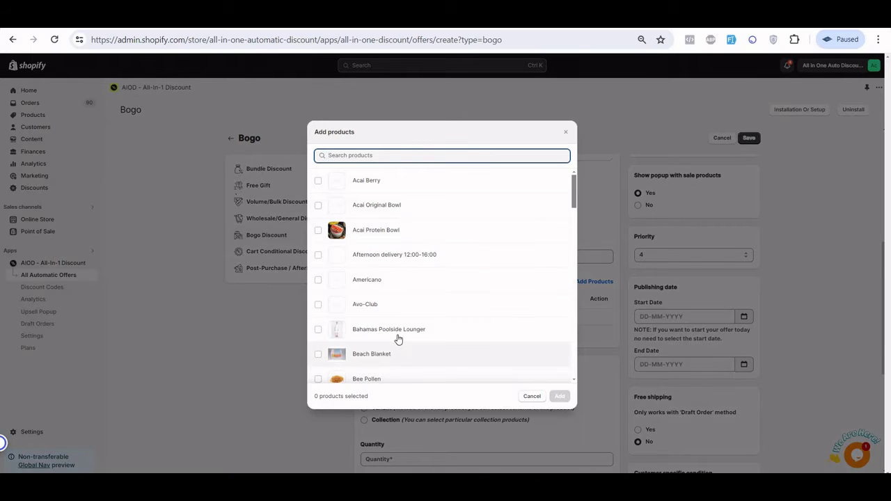
pyautogui.click(421, 336)
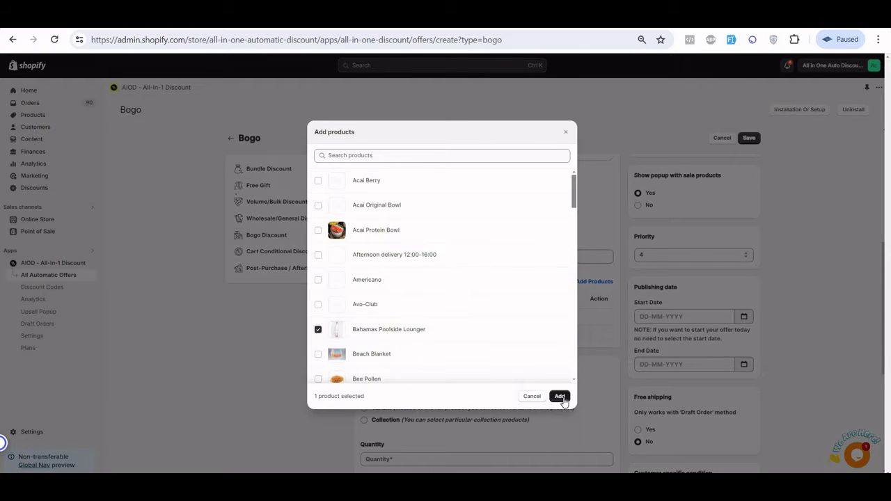
pyautogui.click(560, 395)
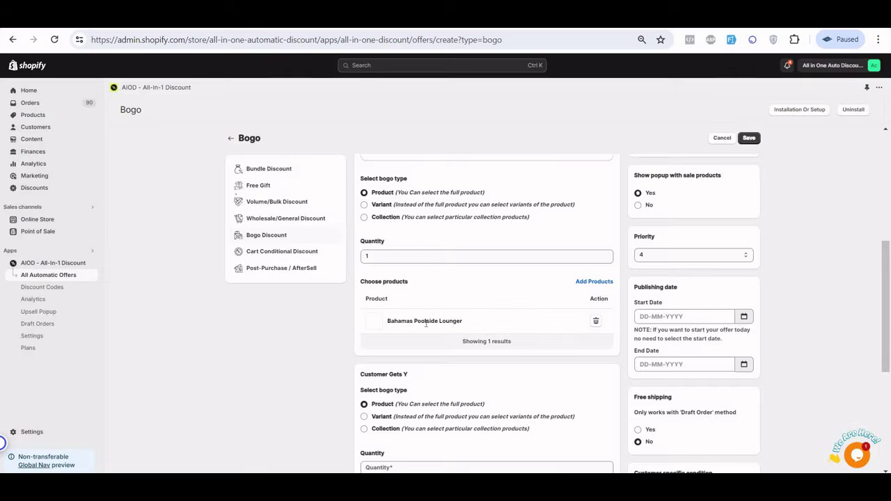
pyautogui.moveTo(475, 324); pyautogui.dragTo(389, 327)
pyautogui.scroll(-3, 537, 313)
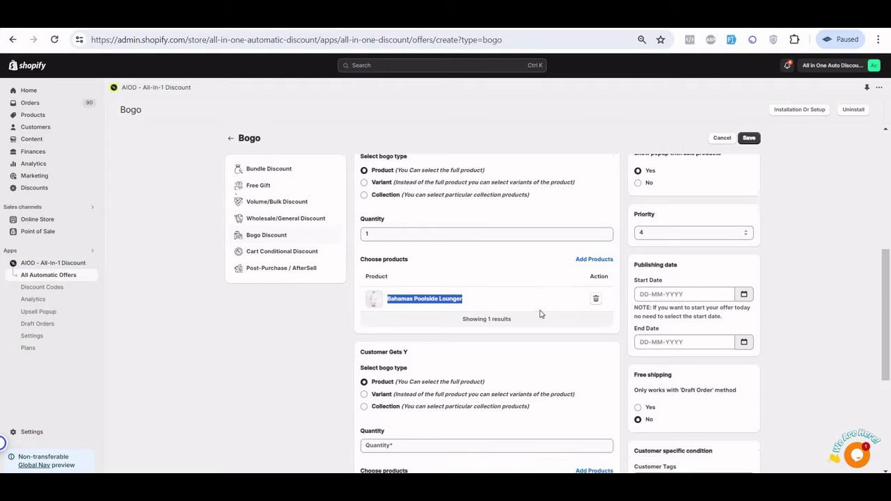
# Set the Customer Gets Y side to quantity 1 of Beach Blanket.
pyautogui.click(515, 293)
pyautogui.write('1')
pyautogui.click(595, 319)
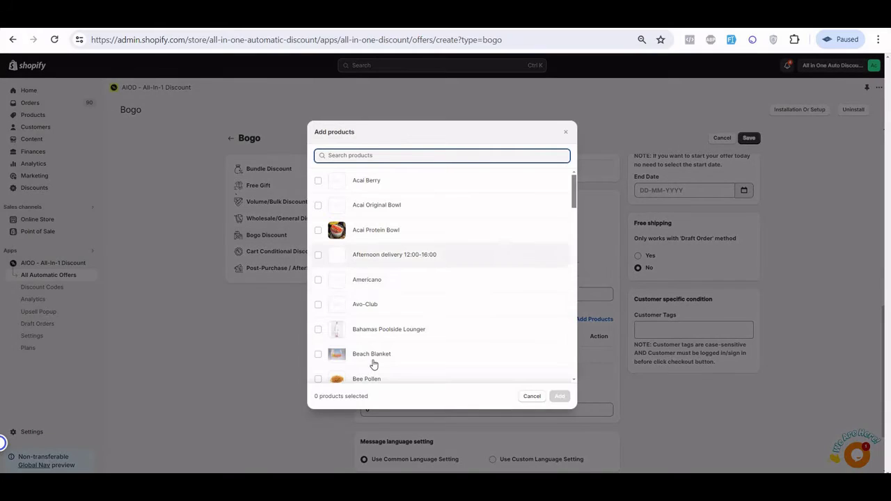
pyautogui.click(367, 354)
pyautogui.click(563, 399)
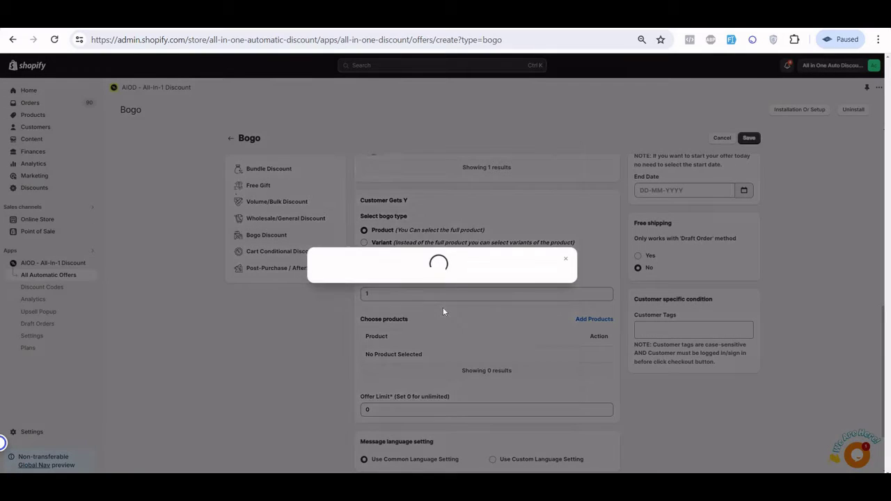
pyautogui.scroll(-1, 399, 348)
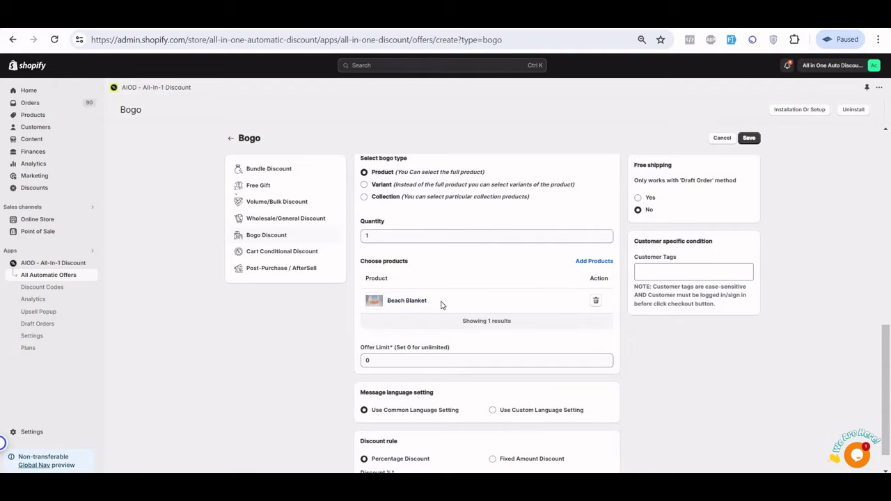
pyautogui.scroll(-1, 389, 300)
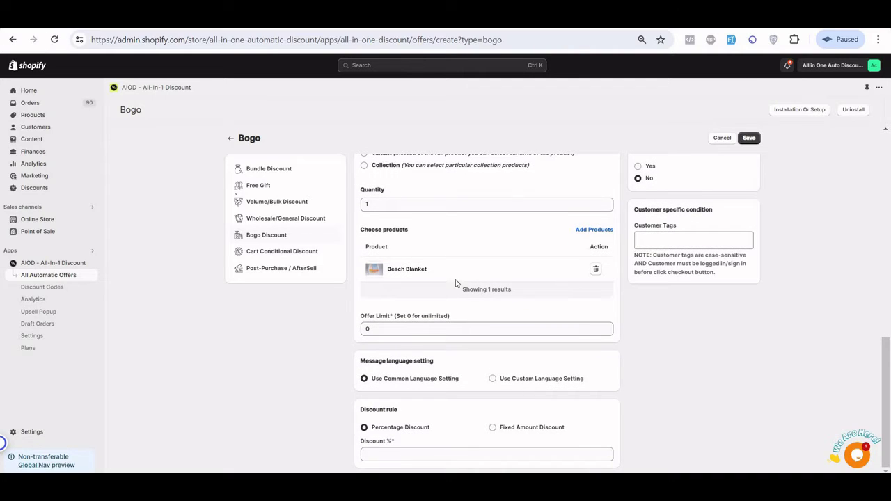
# Review the chosen buy and get products and set the Offer Limit to 1.
pyautogui.scroll(5, 456, 285)
pyautogui.tripleClick(429, 347)
pyautogui.scroll(-3, 458, 334)
pyautogui.tripleClick(407, 384)
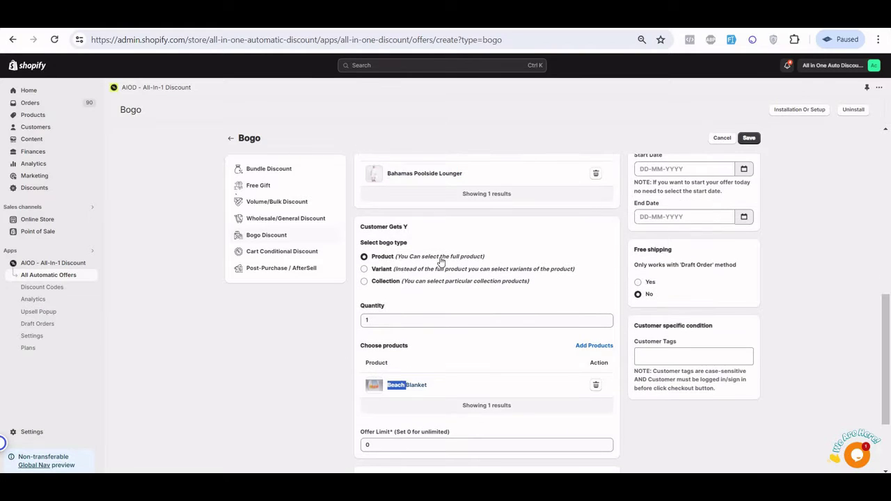
pyautogui.scroll(1, 418, 227)
pyautogui.tripleClick(421, 231)
pyautogui.scroll(-2, 420, 337)
pyautogui.tripleClick(417, 327)
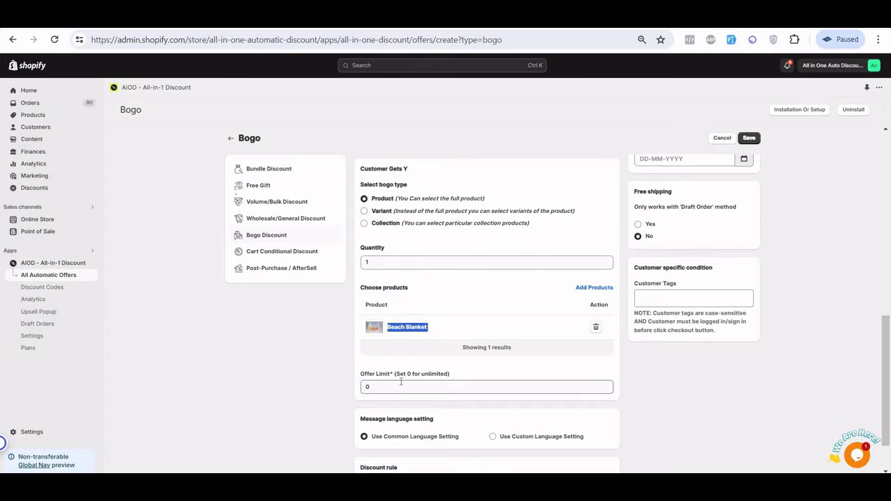
pyautogui.click(395, 384)
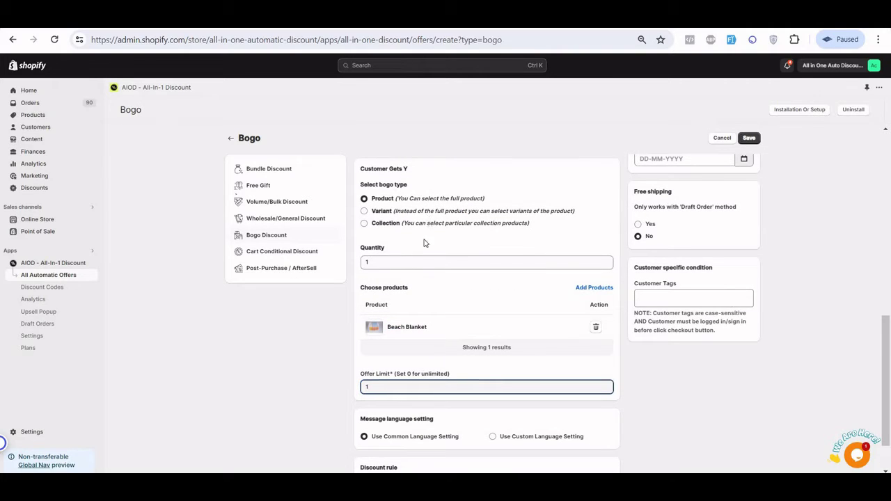
# Set the discount to 100% and save the Test offer.
pyautogui.scroll(3, 427, 231)
pyautogui.tripleClick(462, 286)
pyautogui.hotkey('ctrl', 'c')
pyautogui.scroll(-1, 432, 314)
pyautogui.scroll(-2, 404, 338)
pyautogui.tripleClick(499, 316)
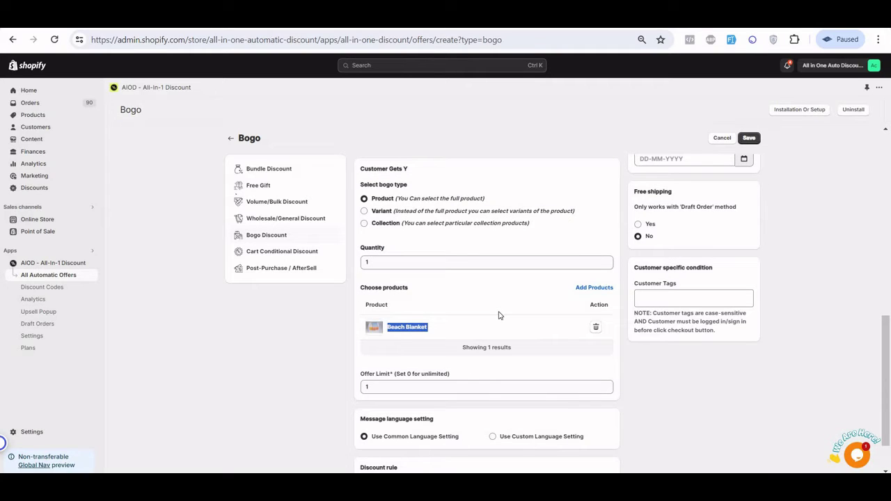
pyautogui.scroll(-1, 498, 306)
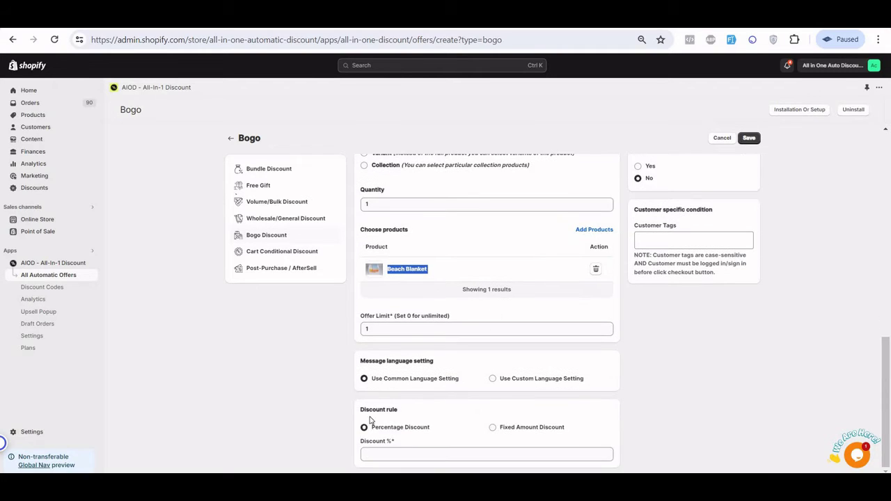
pyautogui.click(418, 454)
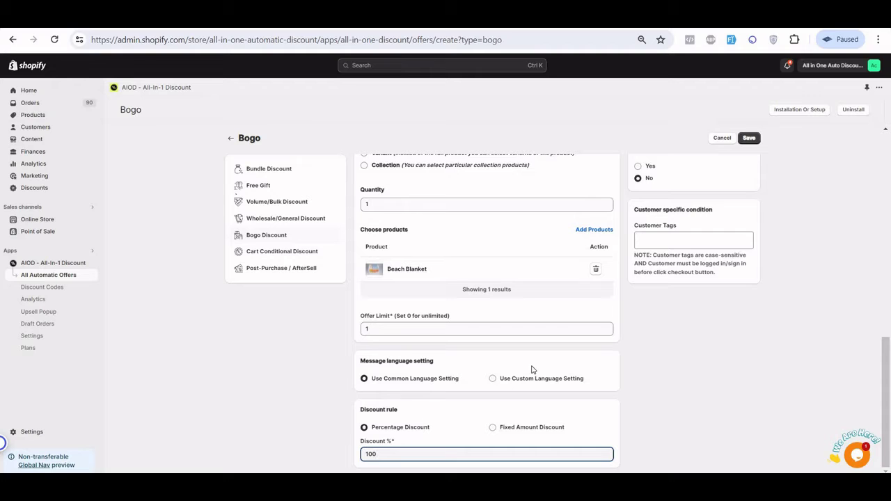
pyautogui.scroll(5, 772, 258)
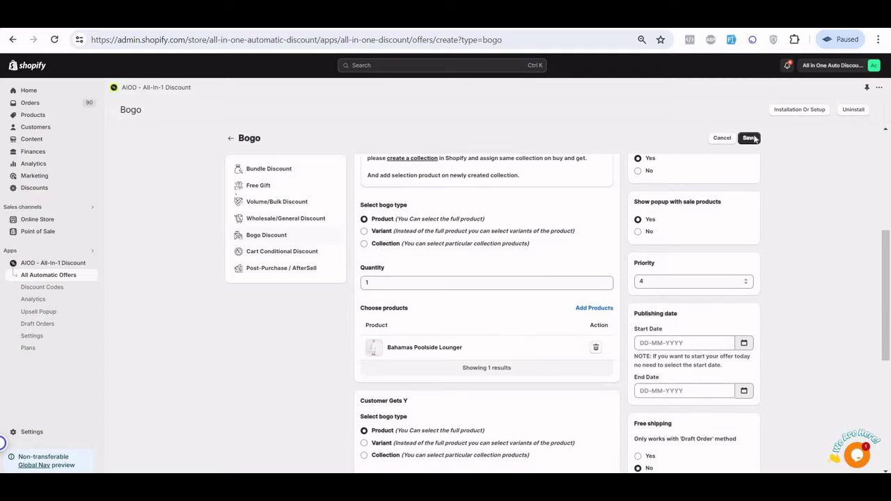
pyautogui.click(749, 138)
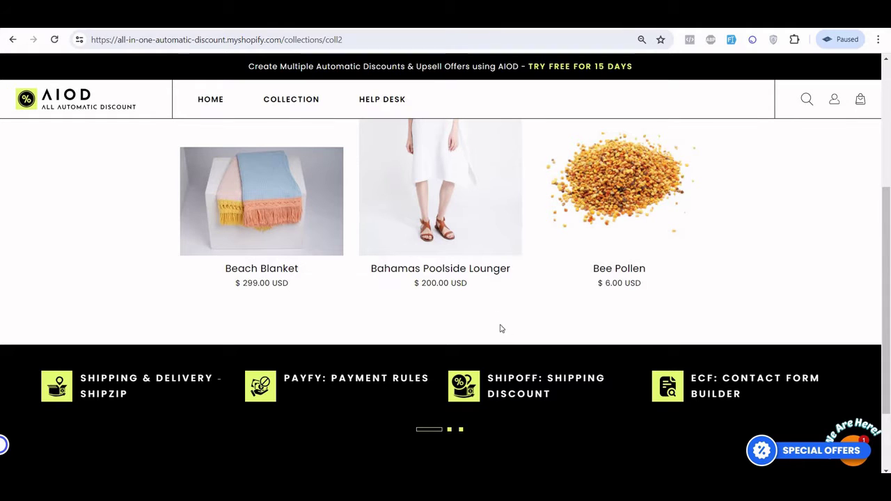
# Find and open the Bahamas Poolside Lounger product page and inspect its Test offer widget.
pyautogui.hotkey('ctrl', 'f')
pyautogui.hotkey('ctrl', 'v')
pyautogui.click(443, 192)
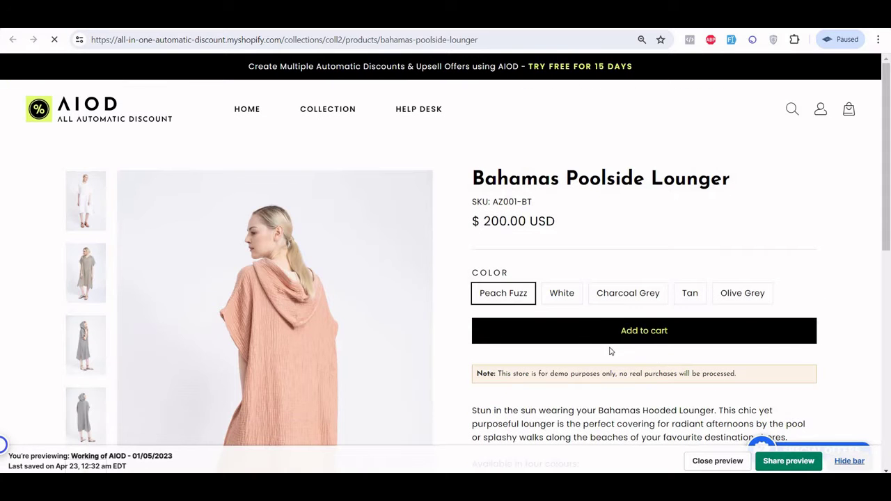
pyautogui.scroll(-1, 545, 365)
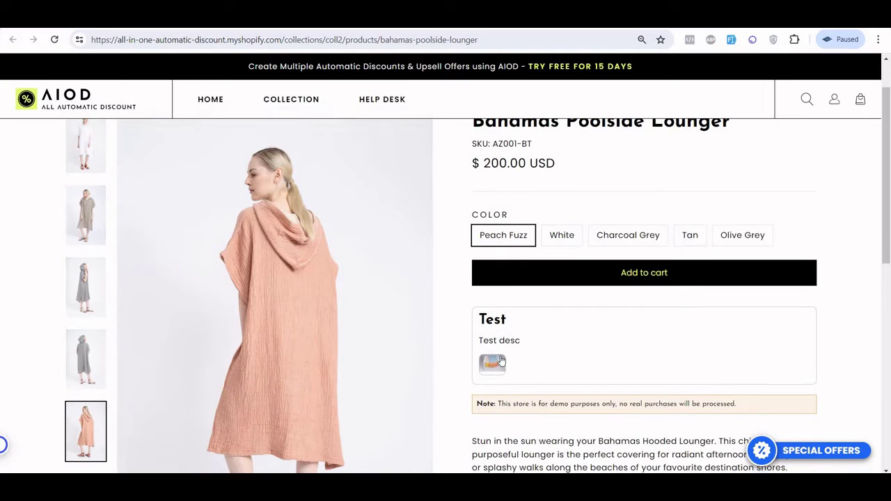
pyautogui.doubleClick(493, 320)
pyautogui.click(372, 216)
pyautogui.moveTo(521, 341); pyautogui.dragTo(479, 341)
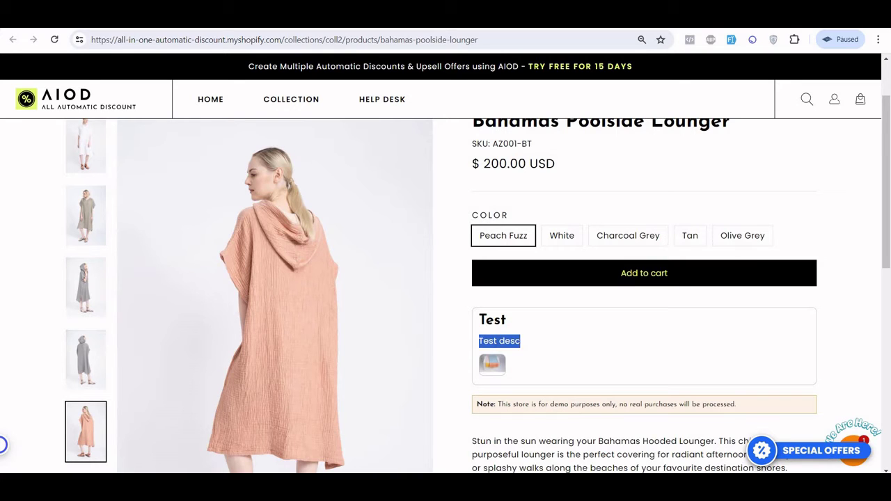
# Compare the widget with the admin description, then add the Lounger to the cart.
pyautogui.hotkey('ctrl', 'Tab')
pyautogui.scroll(-4, 445, 278)
pyautogui.scroll(2, 399, 273)
pyautogui.scroll(2, 399, 274)
pyautogui.moveTo(398, 274); pyautogui.dragTo(380, 274)
pyautogui.hotkey('ctrl', 'Tab')
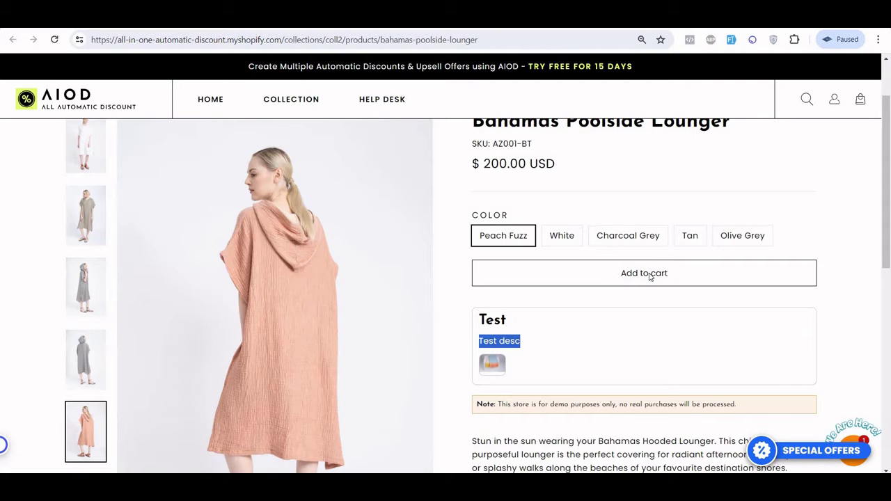
pyautogui.click(649, 274)
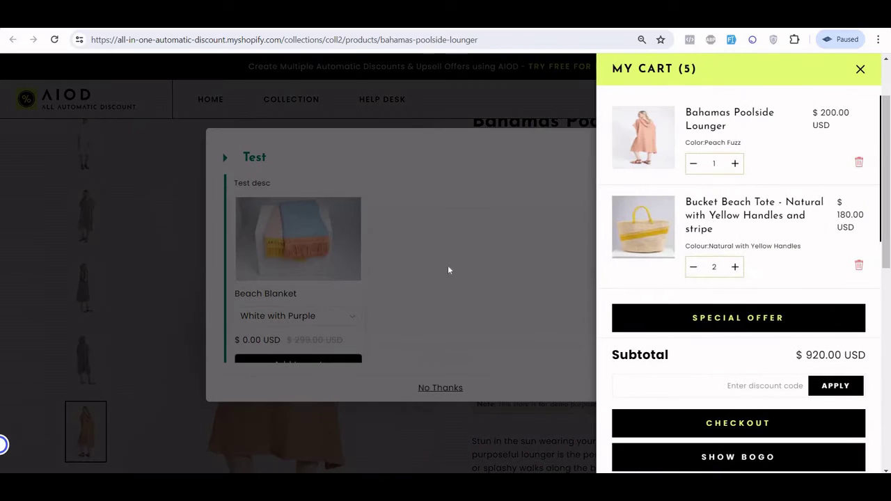
# Add the White with Blue Beach Blanket from the Test popup to the cart at $0.00.
pyautogui.click(466, 260)
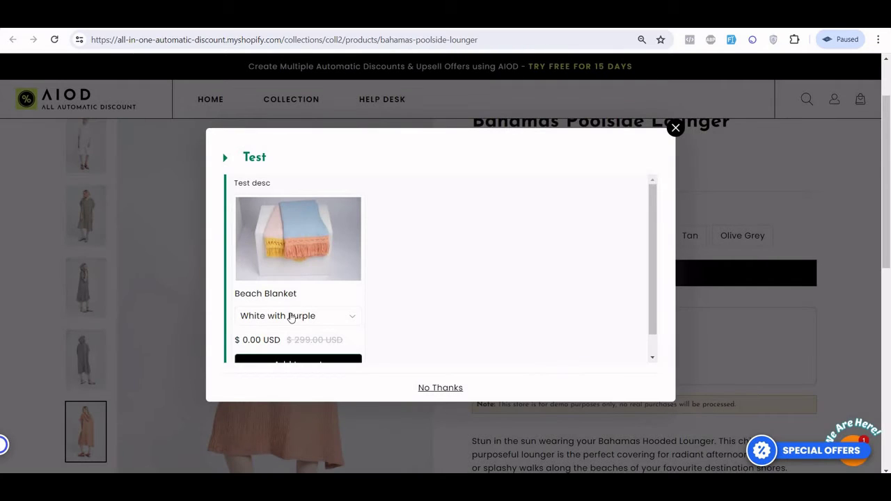
pyautogui.scroll(-1, 336, 307)
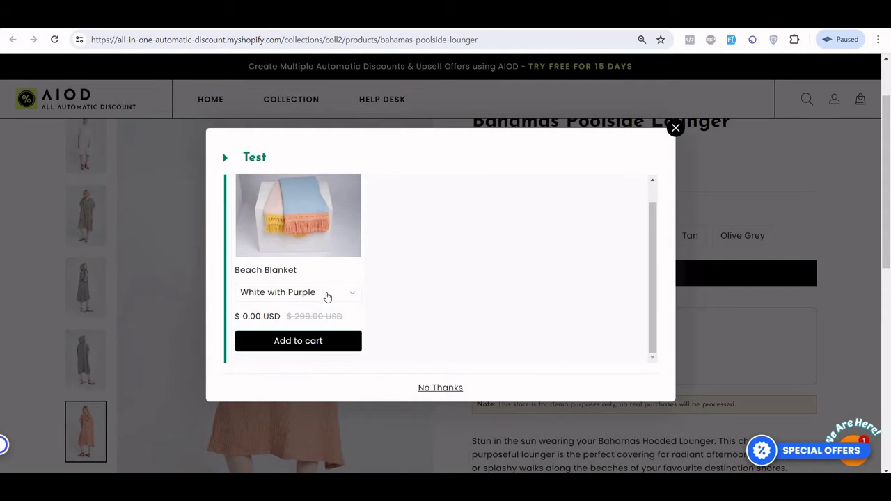
pyautogui.click(328, 296)
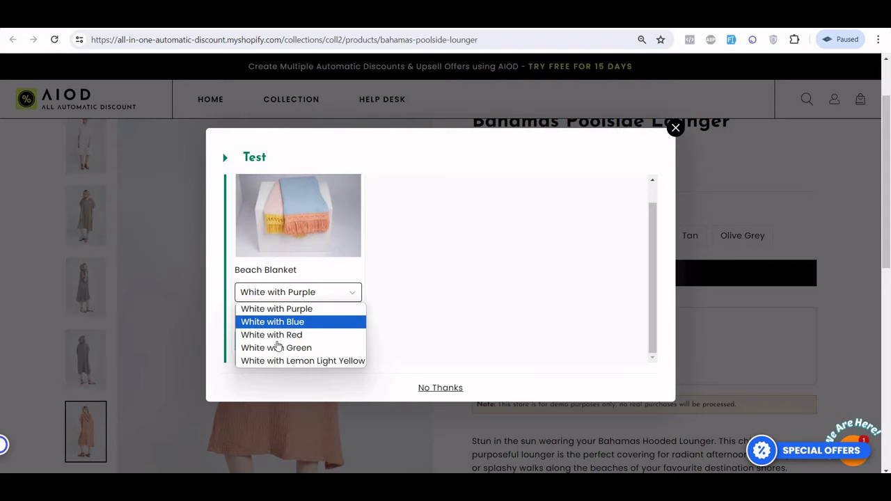
pyautogui.click(299, 322)
pyautogui.click(311, 343)
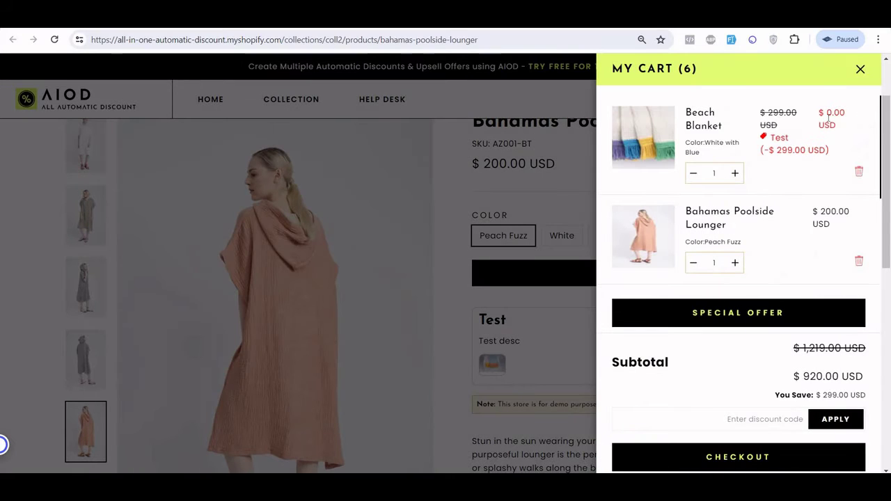
pyautogui.tripleClick(829, 118)
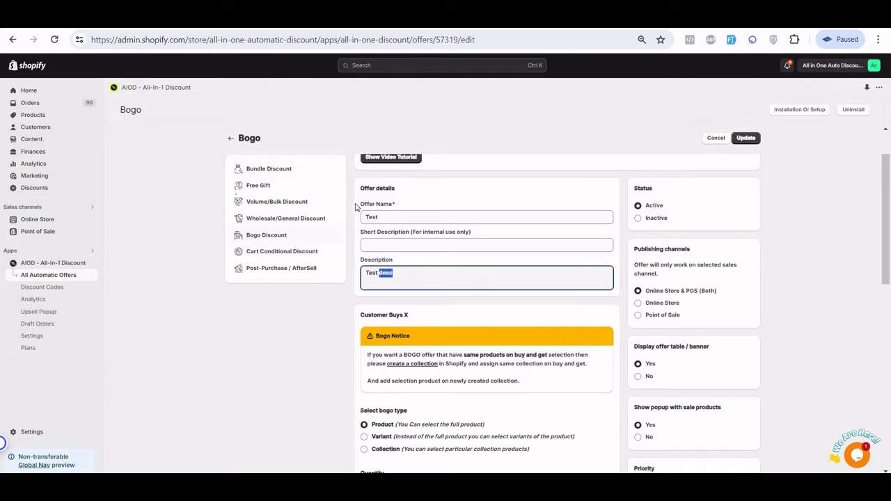
# Switch the buy side to Collection and add the coll2 collection.
pyautogui.scroll(1, 444, 272)
pyautogui.scroll(-4, 418, 275)
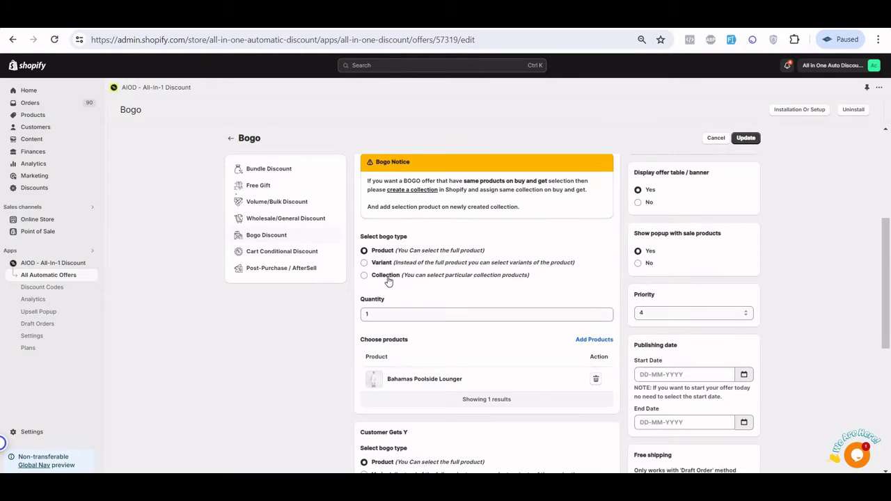
pyautogui.click(387, 276)
pyautogui.click(468, 351)
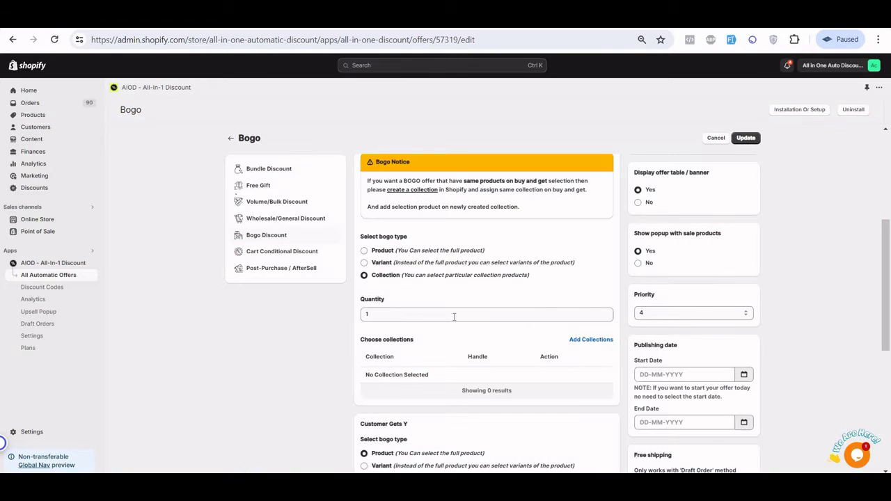
pyautogui.click(591, 340)
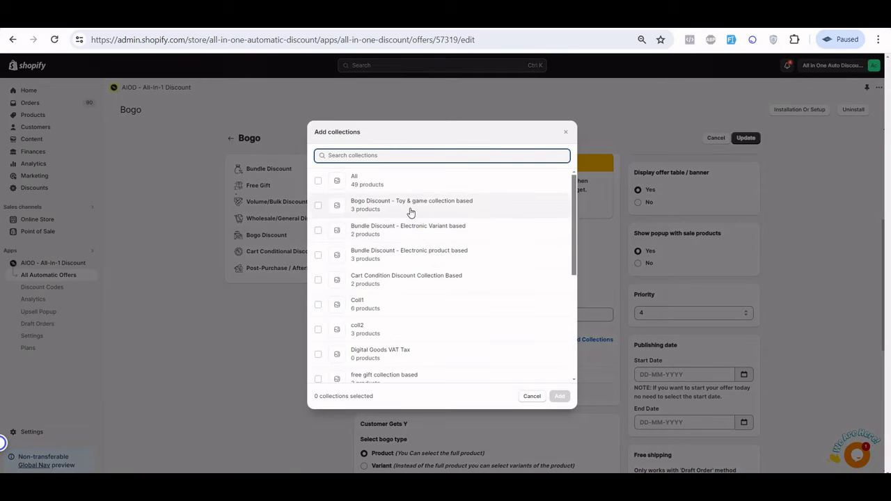
pyautogui.click(356, 327)
pyautogui.click(560, 396)
# Switch the get side to Collection coll2 as well and update the offer.
pyautogui.scroll(-3, 405, 332)
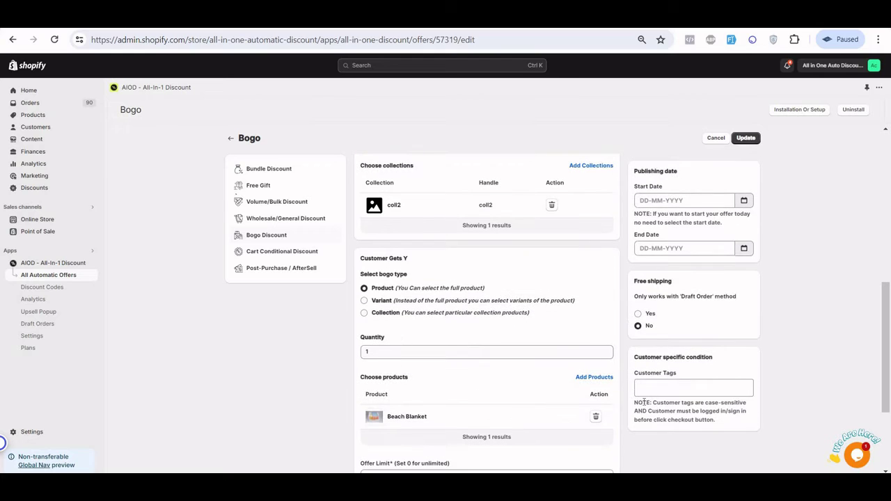
pyautogui.click(385, 312)
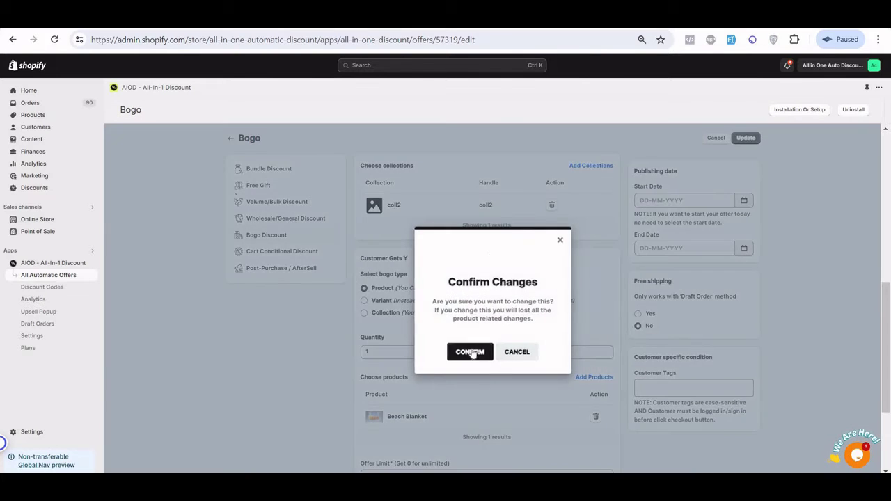
pyautogui.click(469, 350)
pyautogui.click(592, 377)
pyautogui.click(488, 332)
pyautogui.click(560, 396)
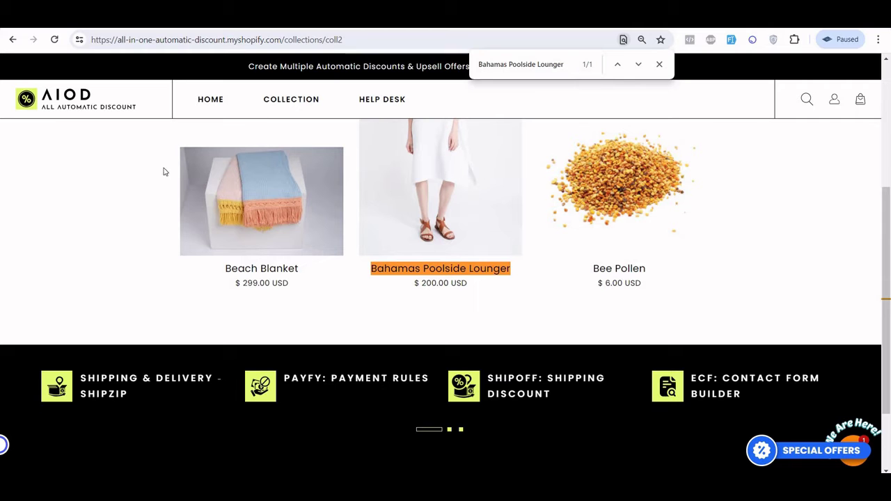
pyautogui.press('Escape')
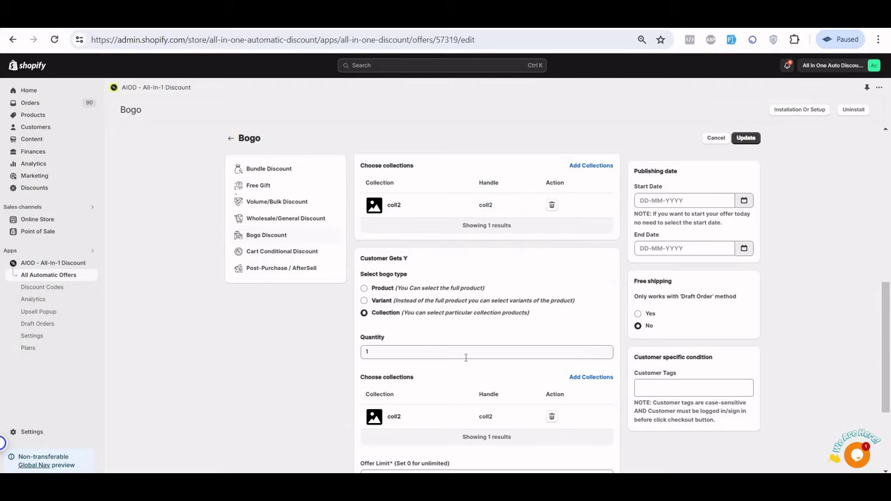
pyautogui.scroll(-2, 465, 357)
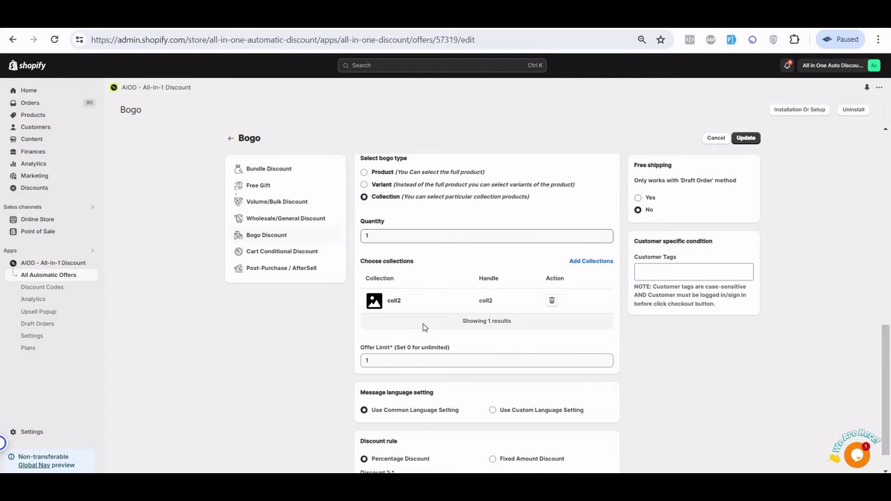
pyautogui.scroll(-1, 441, 285)
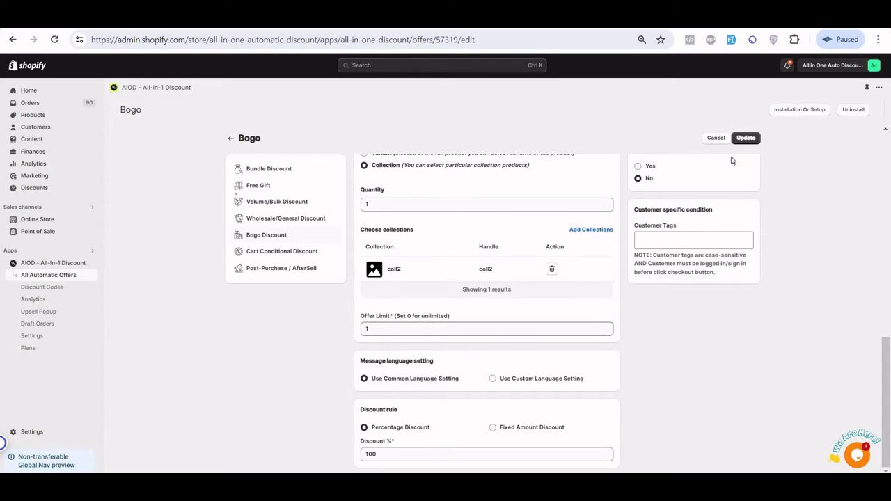
pyautogui.click(746, 138)
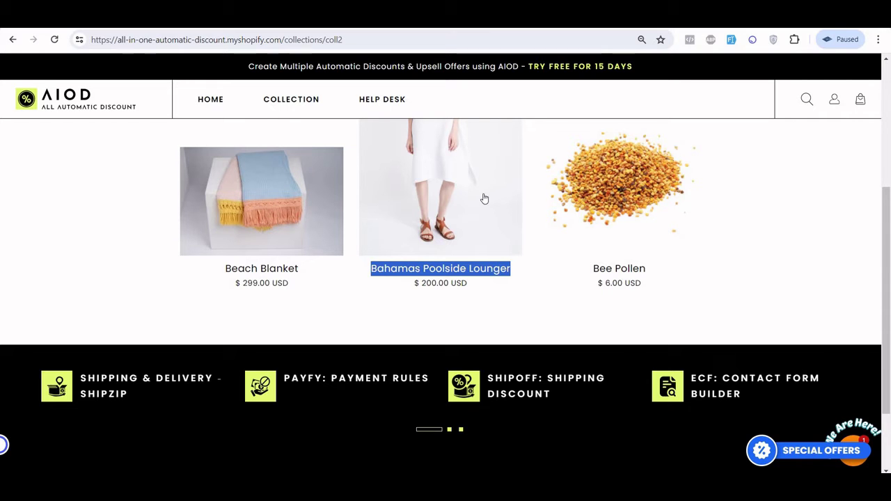
pyautogui.click(486, 198)
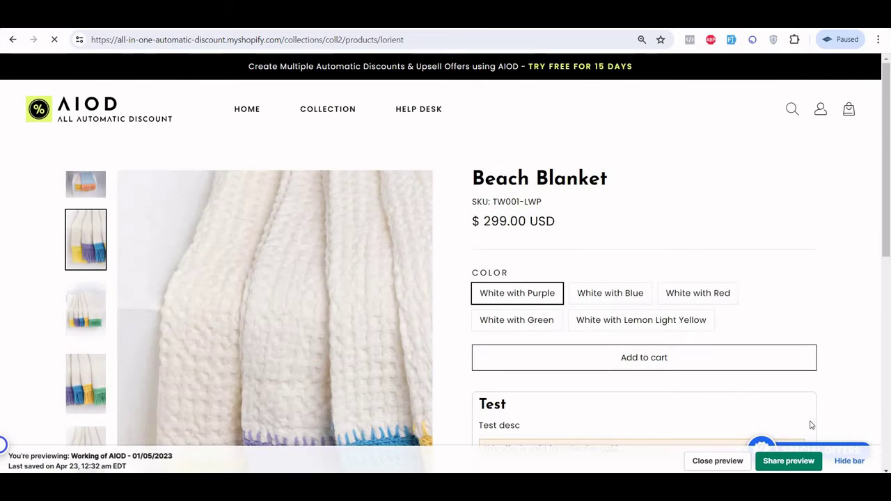
# Remove both Bucket Beach Totes, Natural and striped, from the cart.
pyautogui.scroll(-2, 606, 324)
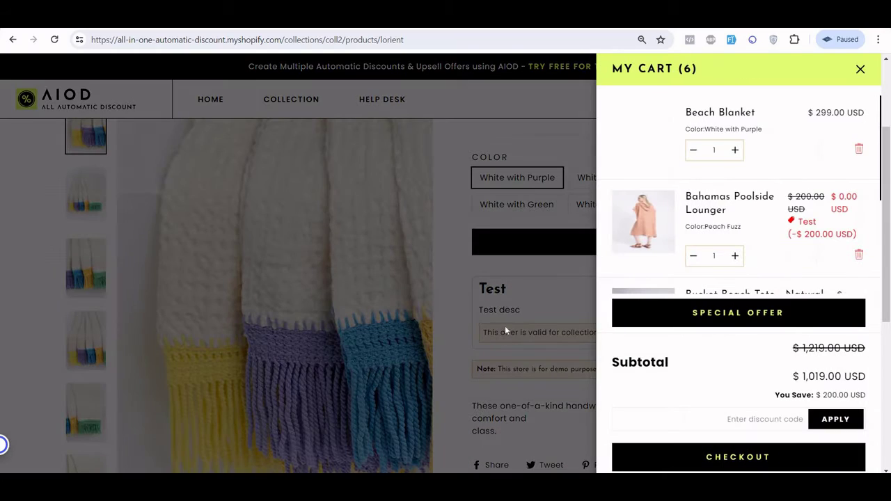
pyautogui.scroll(-3, 833, 269)
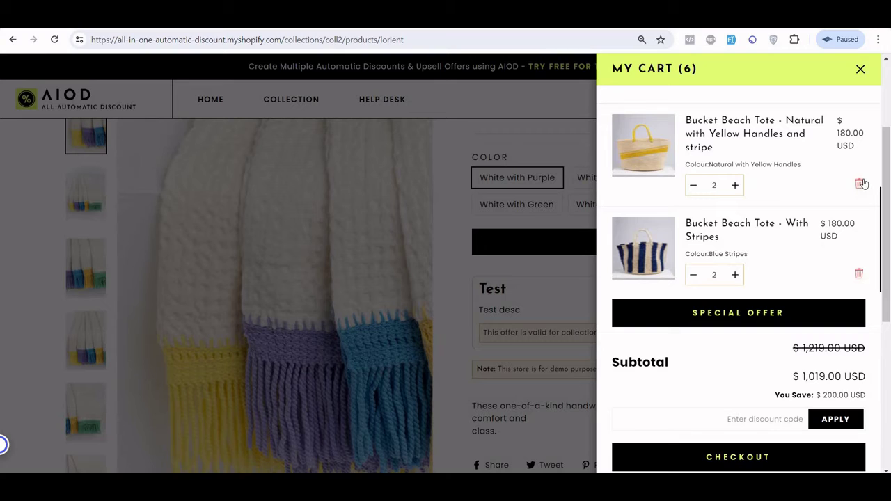
pyautogui.click(860, 183)
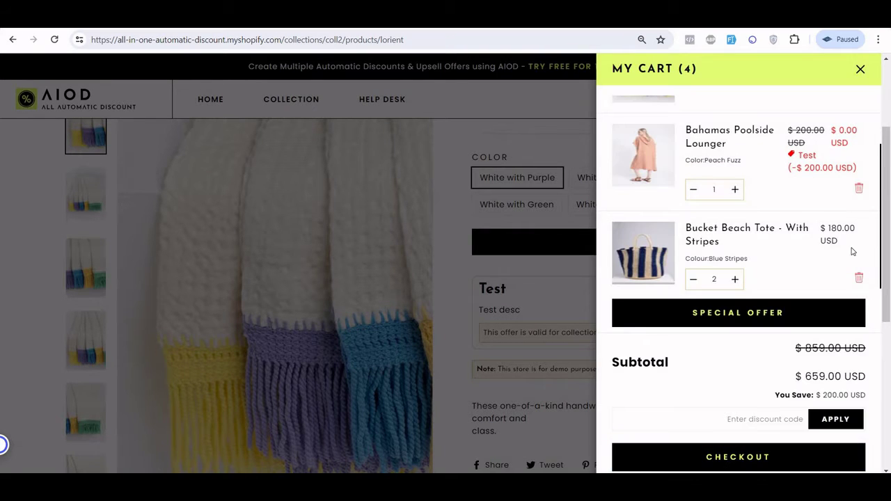
pyautogui.click(861, 272)
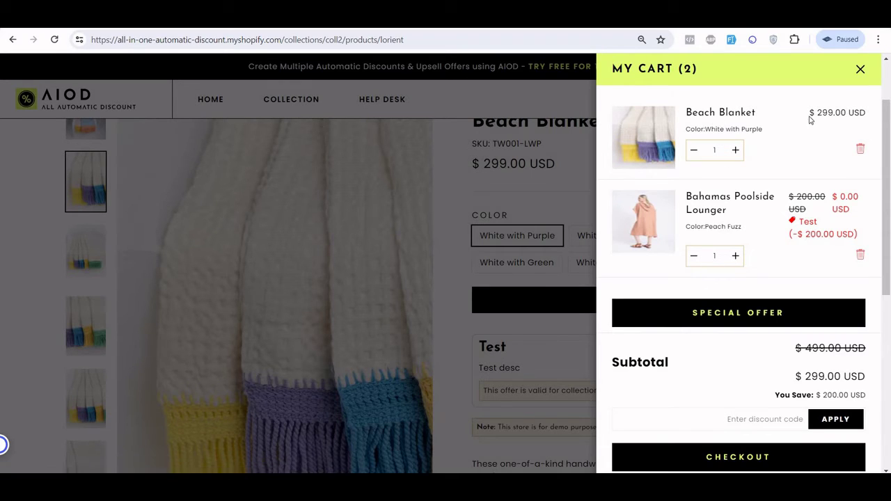
# Compare the $299.00 Beach Blanket price with the Lounger's crossed-out $200.00, then close the cart.
pyautogui.moveTo(840, 114); pyautogui.dragTo(818, 114)
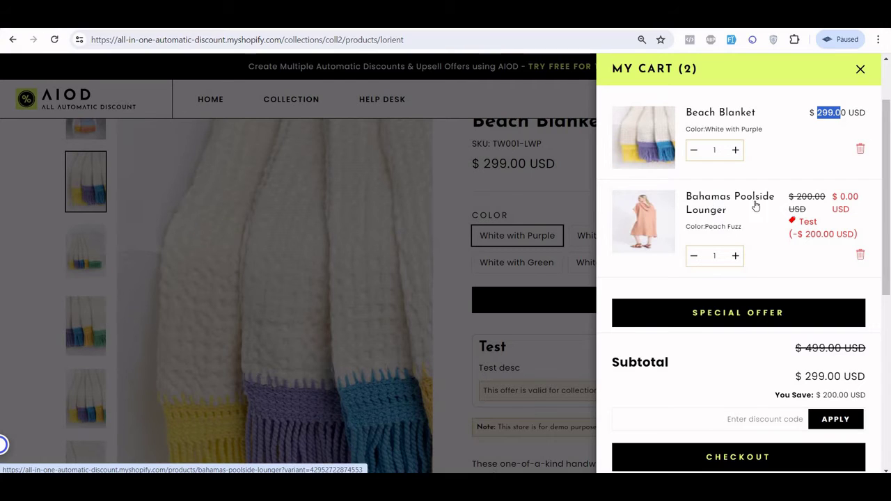
pyautogui.moveTo(798, 197); pyautogui.dragTo(815, 197)
pyautogui.tripleClick(815, 197)
pyautogui.click(806, 197)
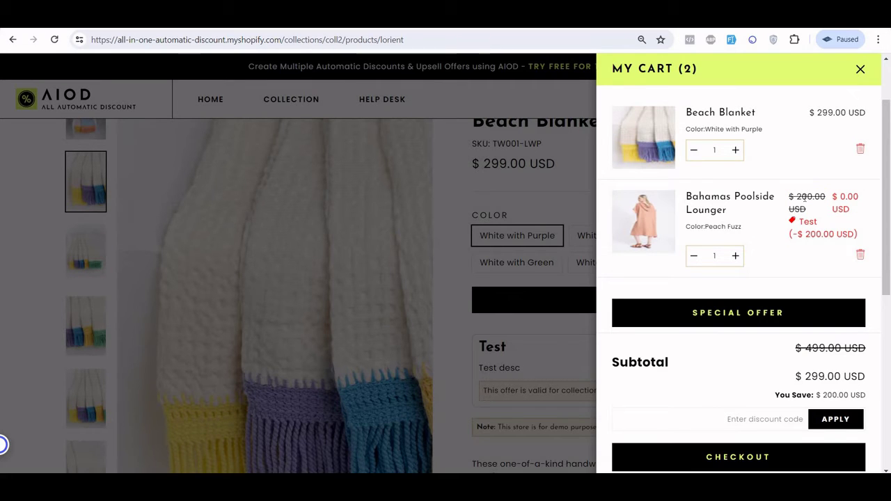
pyautogui.click(337, 67)
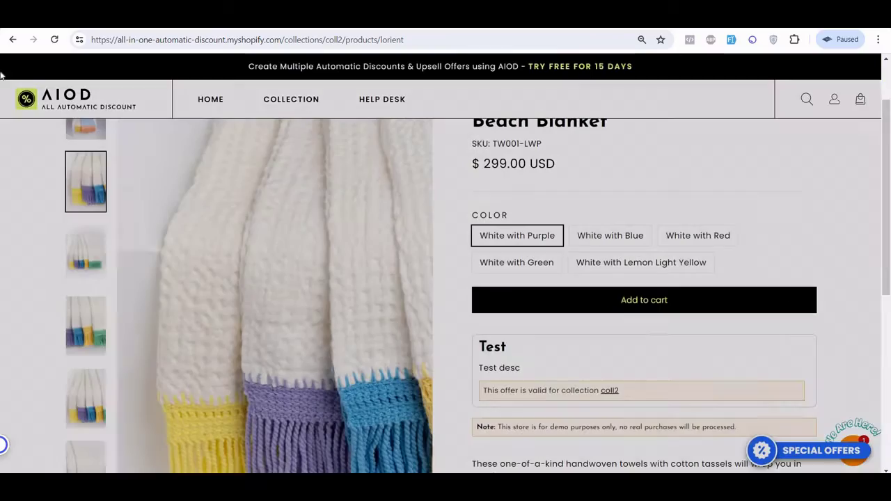
# Return to the coll2 collection and check Bee Pollen in the cart at $0.00.
pyautogui.click(13, 39)
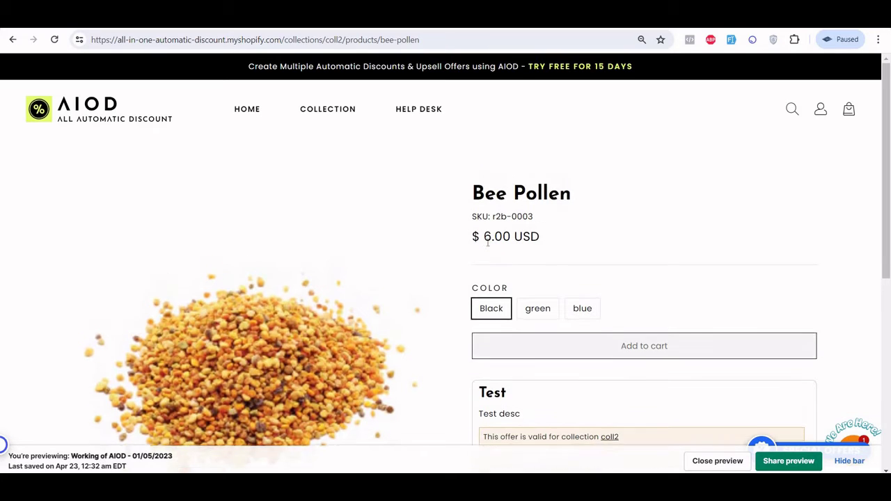
pyautogui.scroll(-1, 791, 218)
pyautogui.scroll(1, 798, 112)
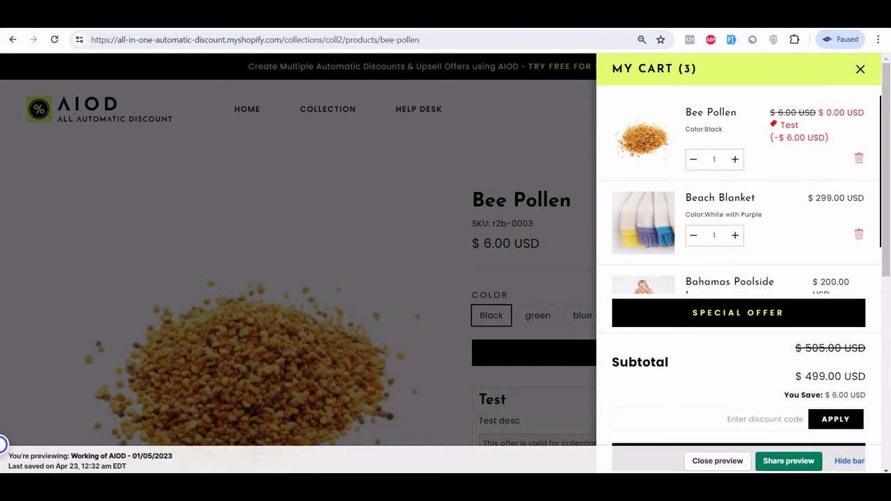
pyautogui.hotkey('ctrl', 'Tab')
# Edit the Customer Gets Y quantity field, entering 2.
pyautogui.scroll(3, 433, 258)
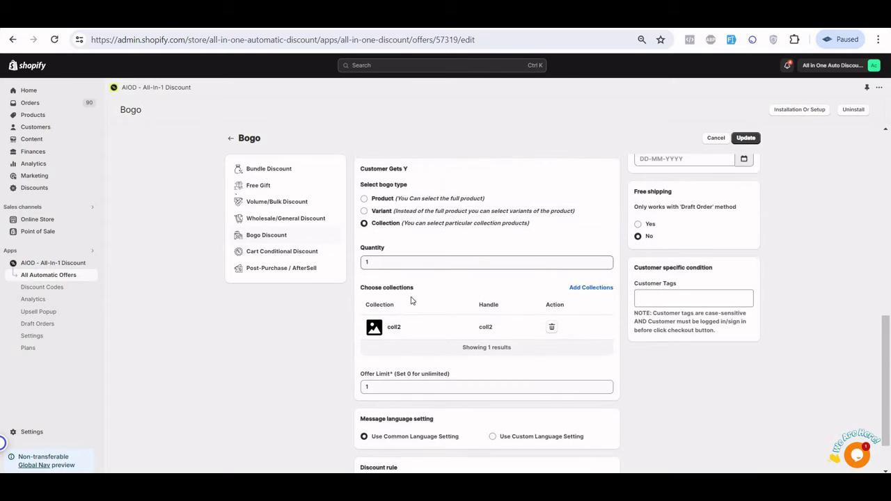
pyautogui.click(371, 323)
pyautogui.doubleClick(376, 319)
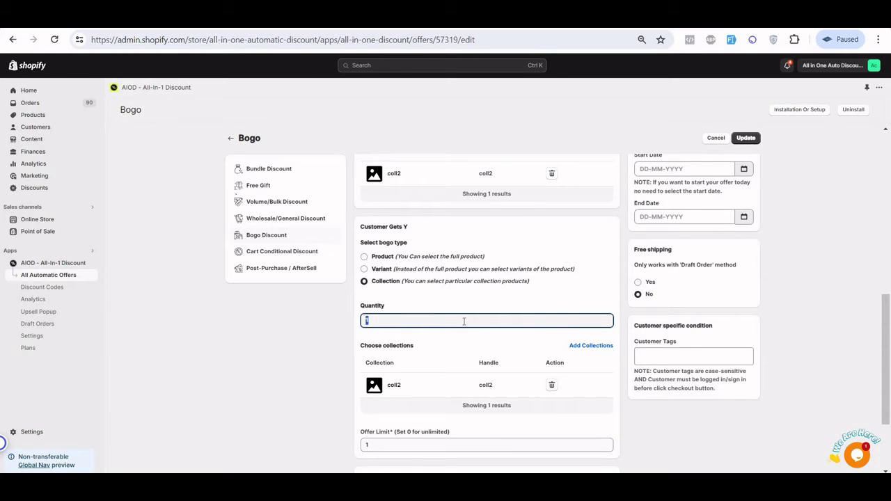
pyautogui.write('2')
pyautogui.scroll(-2, 418, 327)
pyautogui.scroll(3, 394, 223)
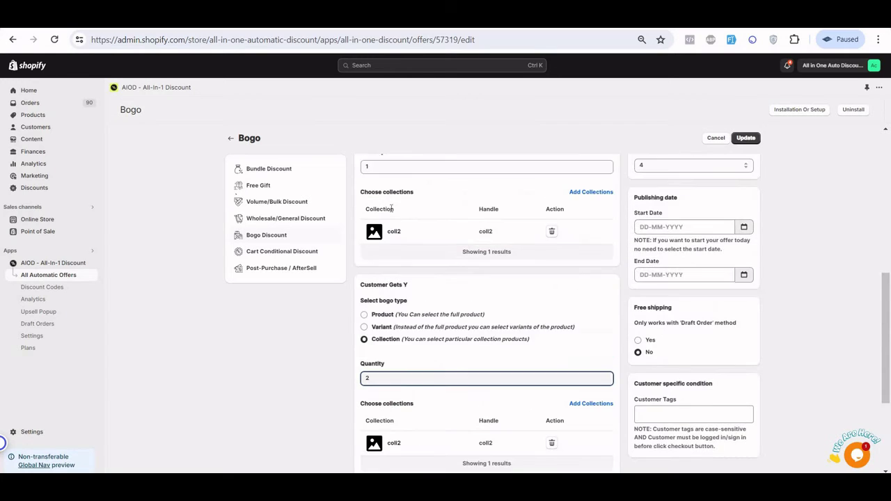
pyautogui.scroll(3, 387, 237)
# Recheck both quantities, set Offer Limit to 0 for unlimited, and update the offer.
pyautogui.click(381, 281)
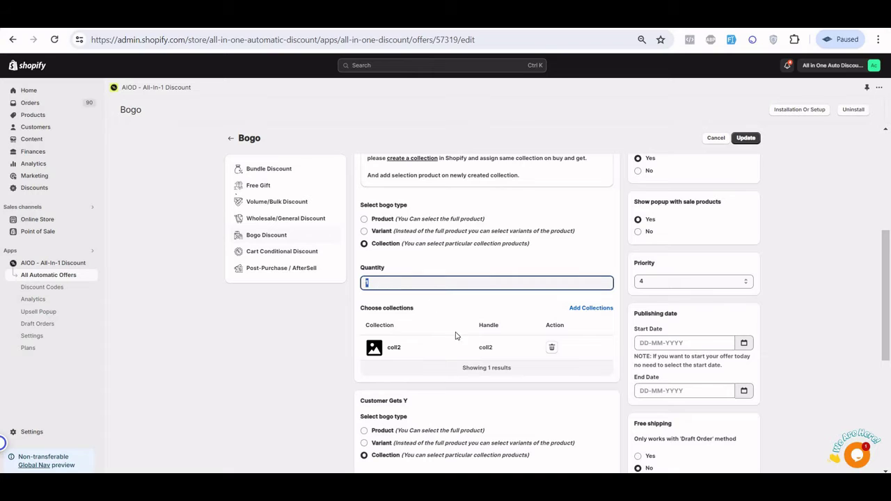
pyautogui.scroll(-4, 401, 333)
pyautogui.click(384, 321)
pyautogui.scroll(-3, 404, 341)
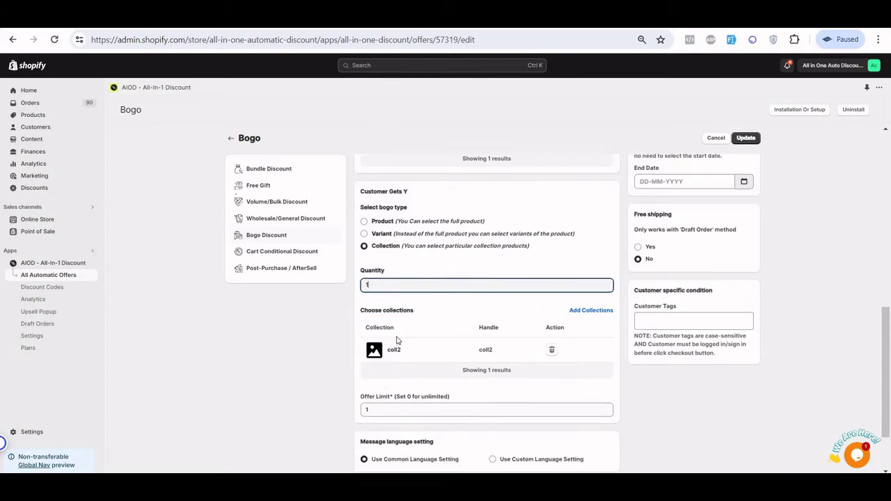
pyautogui.click(378, 330)
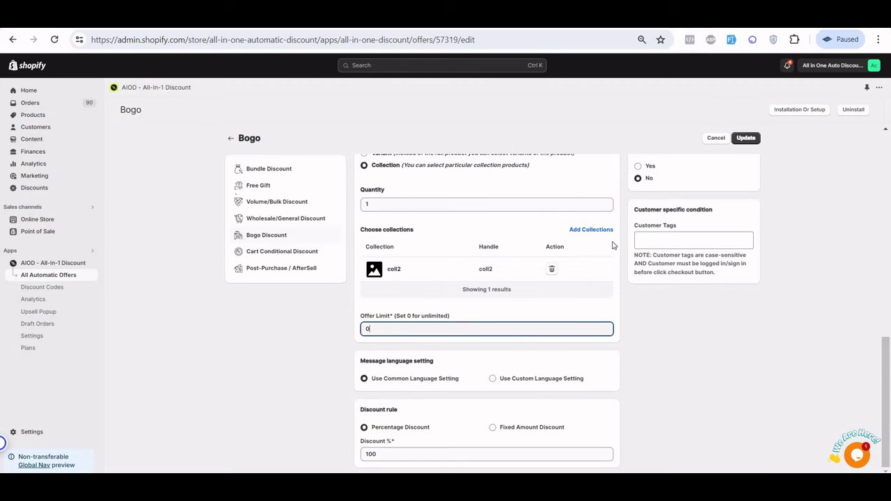
pyautogui.click(746, 138)
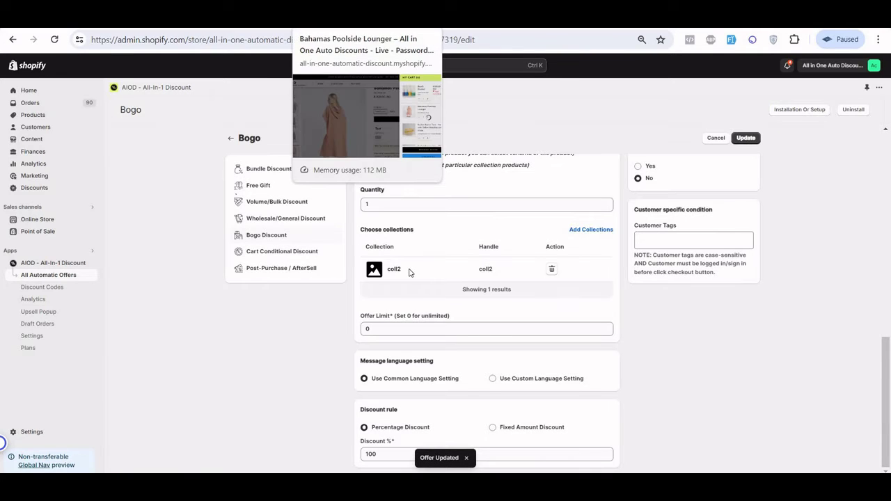
pyautogui.doubleClick(394, 268)
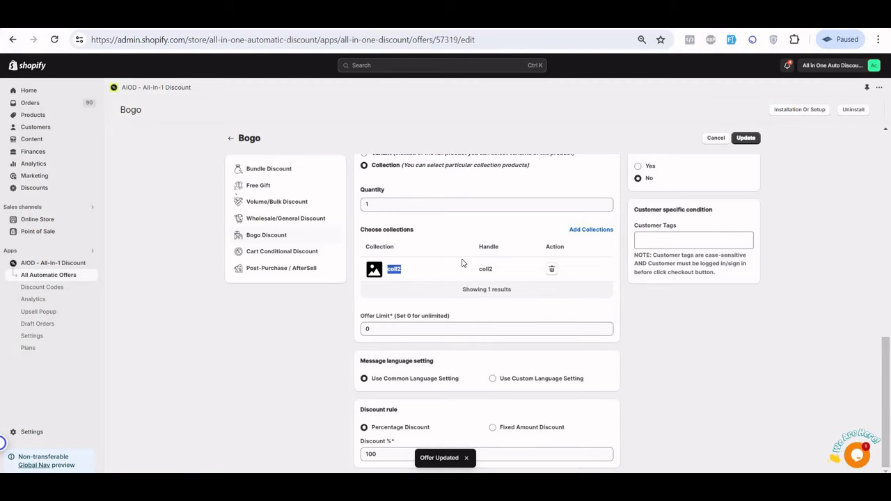
pyautogui.scroll(3, 464, 265)
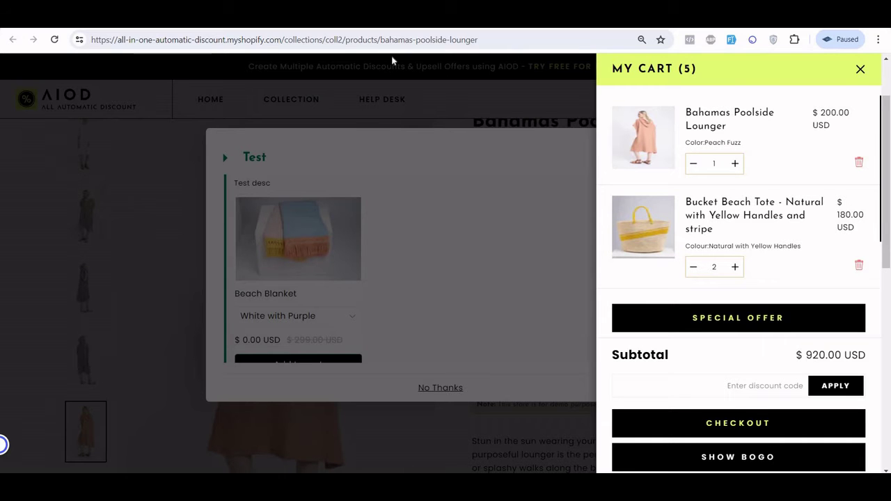
# Reload the storefront product page and bring up the Test upsell offer popup.
pyautogui.press('F5')
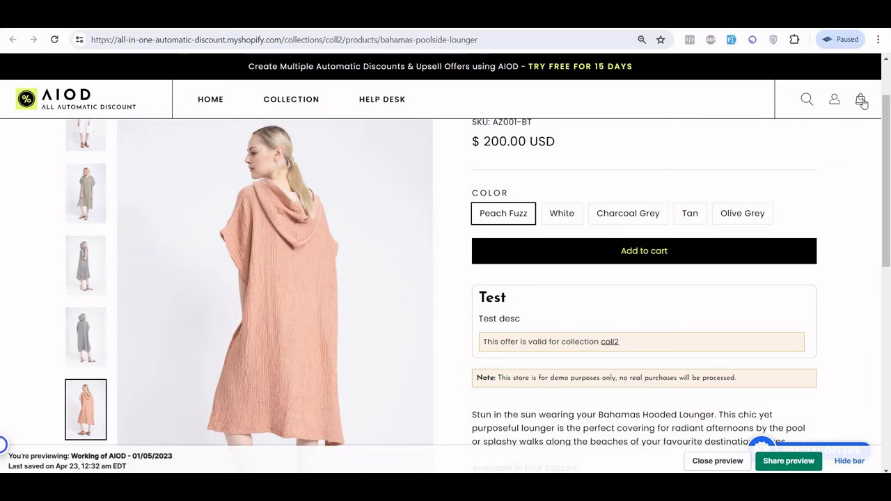
pyautogui.click(863, 101)
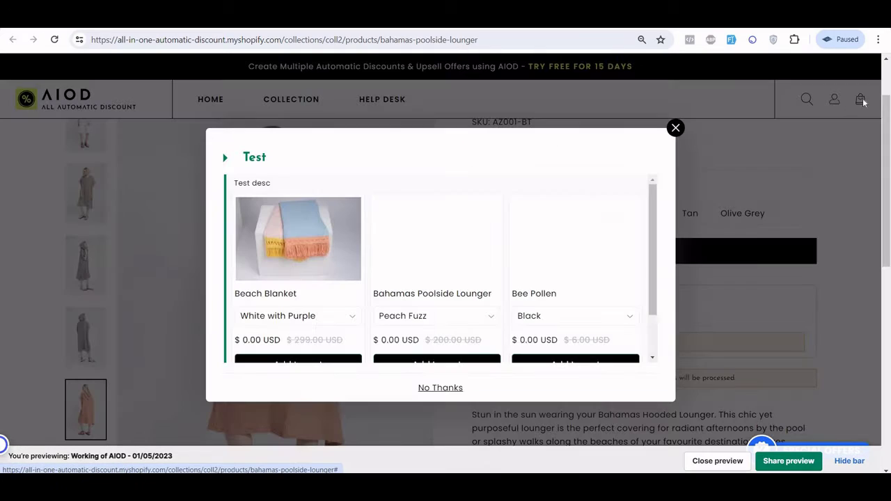
pyautogui.scroll(-2, 575, 271)
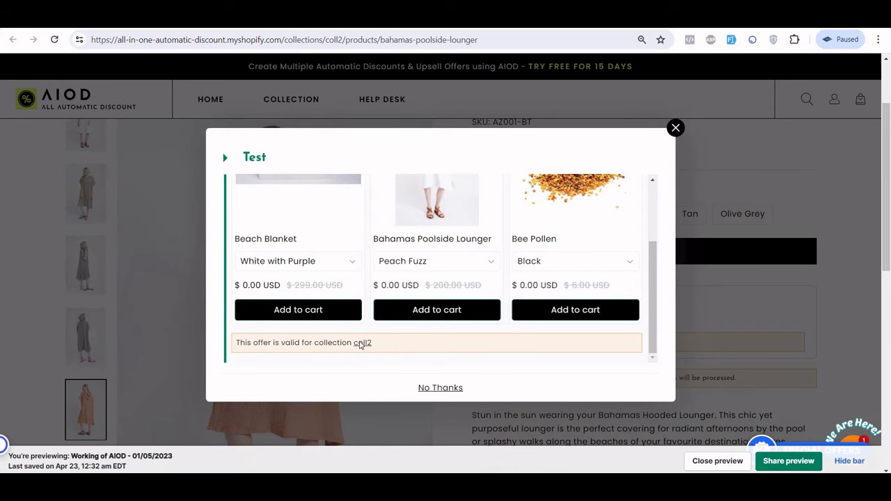
# Open the coll2 collection, hide the preview bar, and trigger the Test popup there.
pyautogui.click(362, 342)
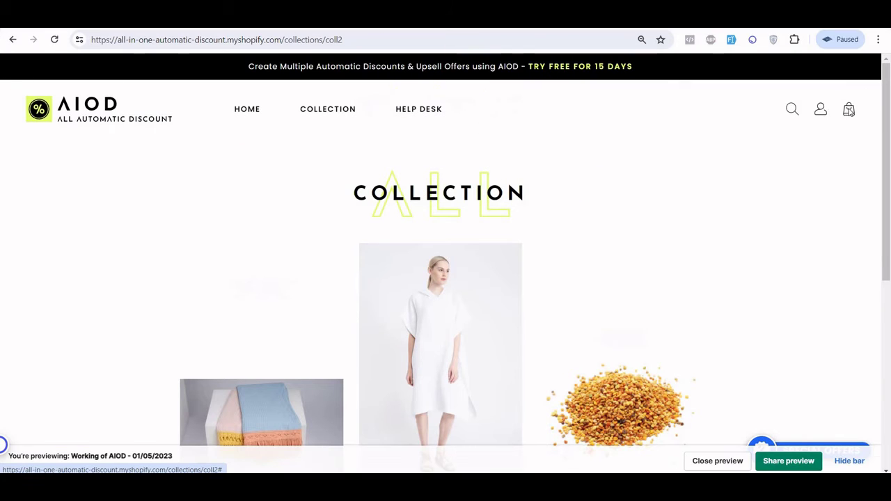
pyautogui.click(848, 461)
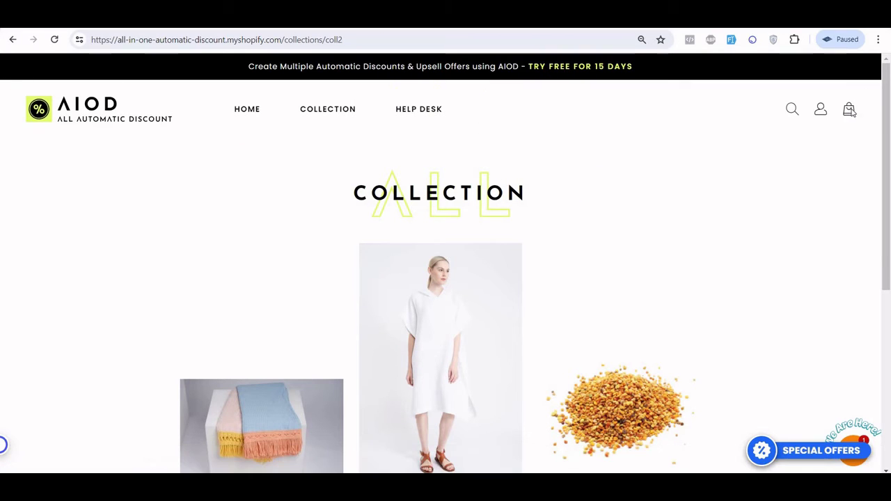
pyautogui.click(849, 110)
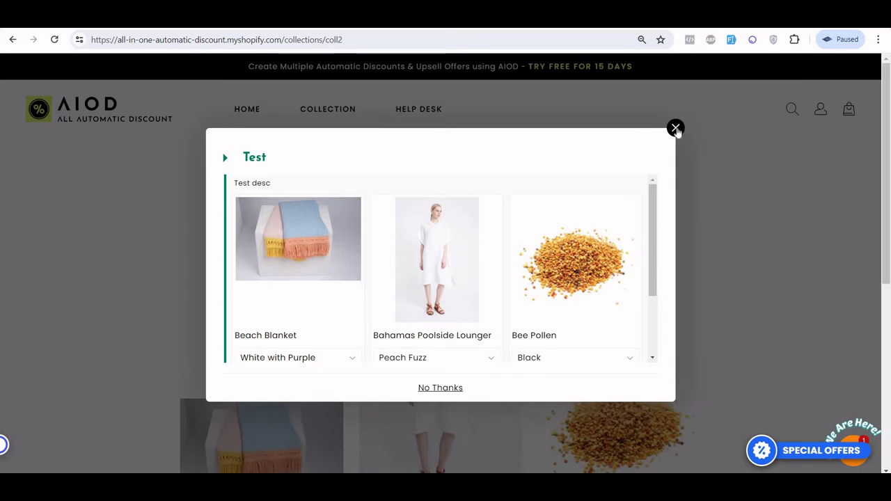
# Dismiss the upsell popup, review the discounted cart, then close it.
pyautogui.click(837, 129)
pyautogui.click(849, 110)
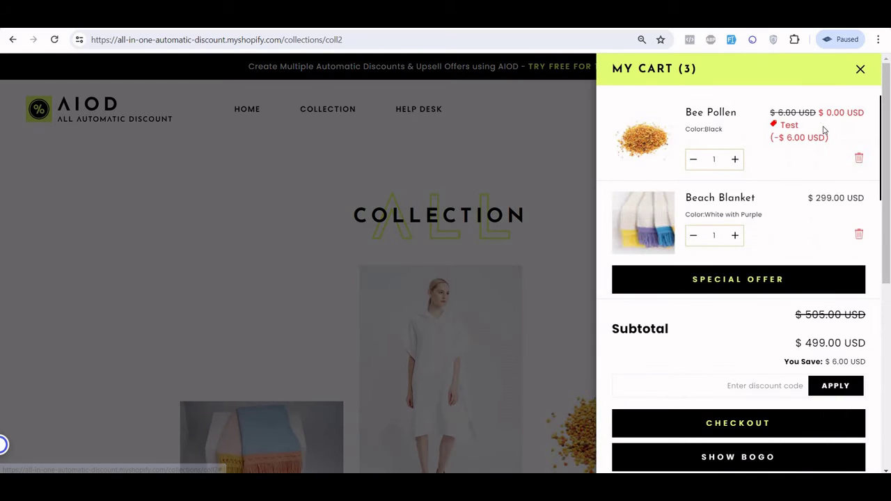
pyautogui.scroll(-2, 714, 188)
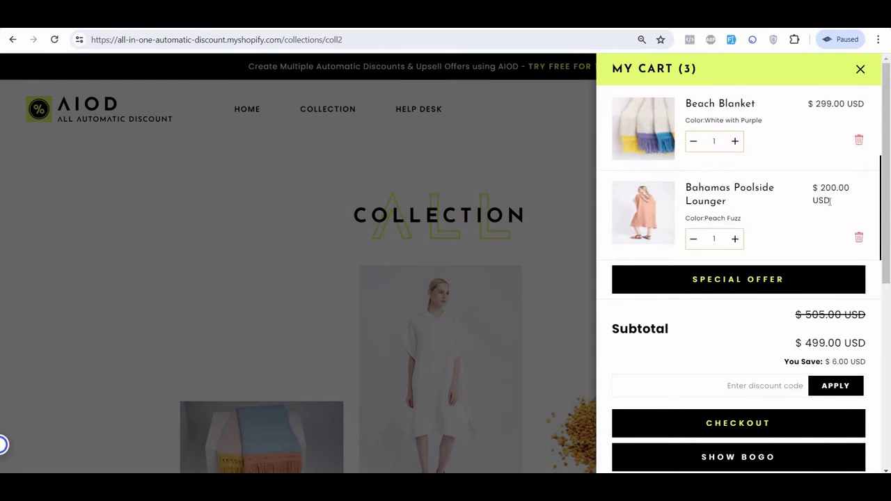
pyautogui.scroll(1, 763, 182)
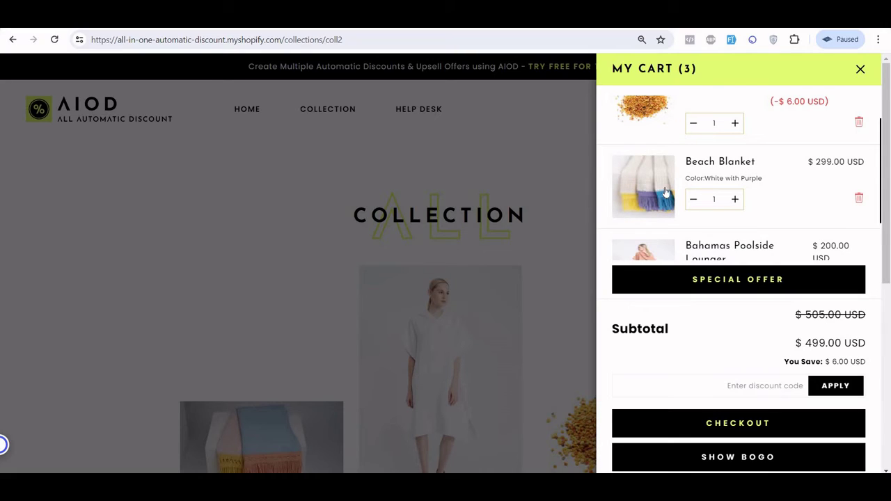
pyautogui.scroll(-1, 808, 184)
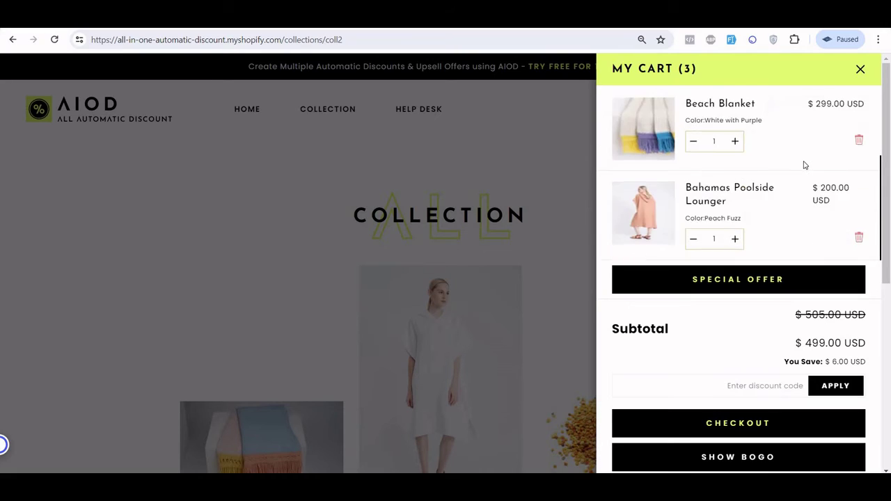
pyautogui.click(476, 239)
pyautogui.scroll(-2, 459, 257)
# Open the Bahamas Poolside Lounger product page and dismiss the Test upsell popup.
pyautogui.click(454, 268)
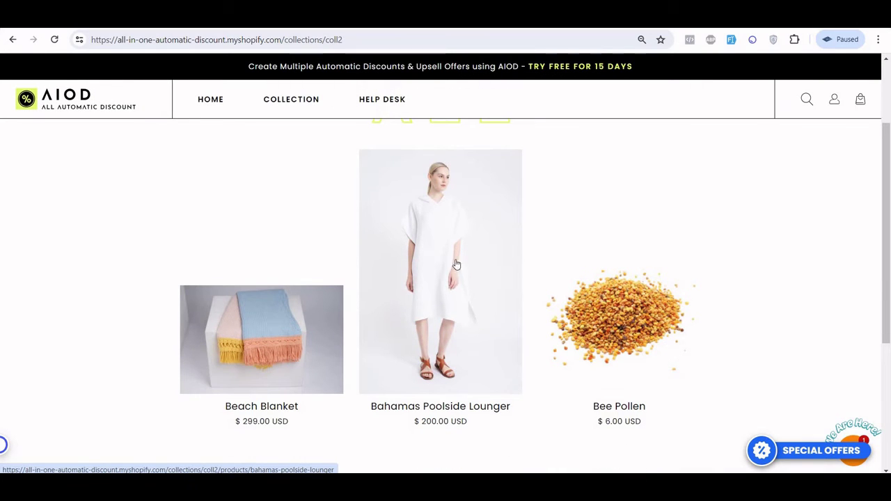
pyautogui.scroll(-1, 644, 274)
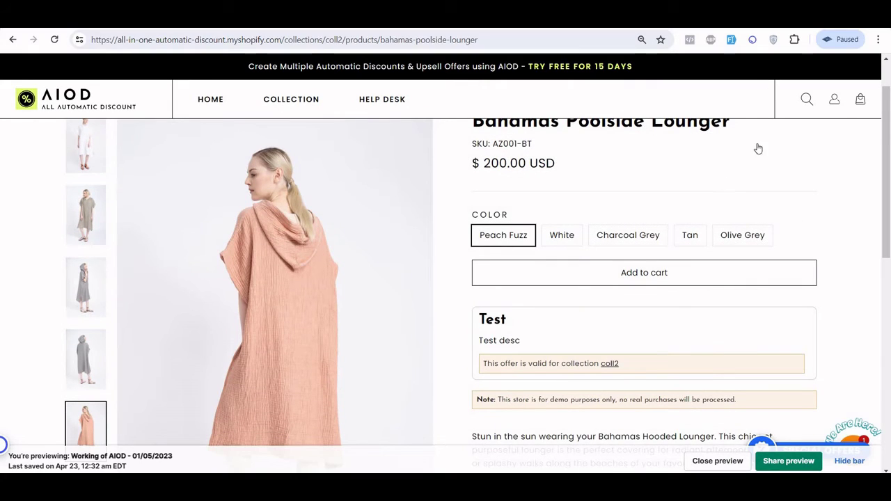
pyautogui.click(861, 99)
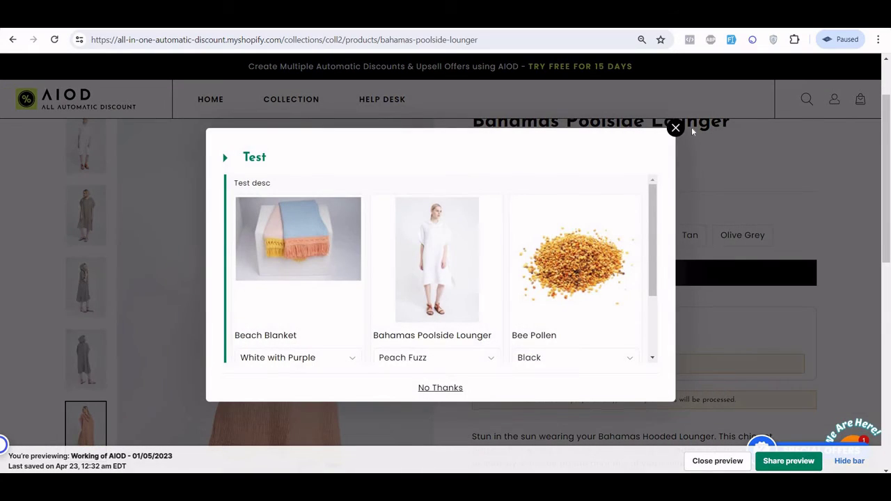
pyautogui.click(673, 127)
# Reopen the cart and check the Lounger's struck-out $200.00 price.
pyautogui.click(862, 102)
pyautogui.scroll(-2, 826, 174)
pyautogui.scroll(1, 741, 199)
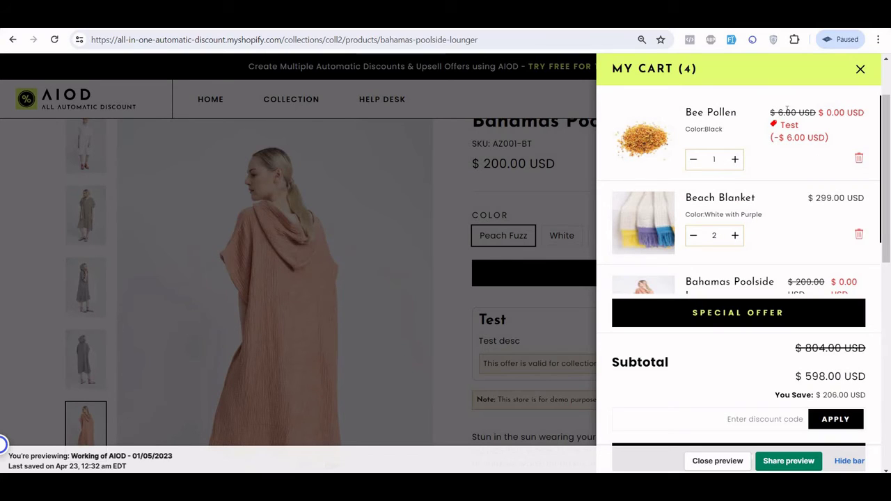
pyautogui.moveTo(769, 113); pyautogui.dragTo(811, 132)
pyautogui.scroll(-1, 808, 181)
pyautogui.tripleClick(805, 217)
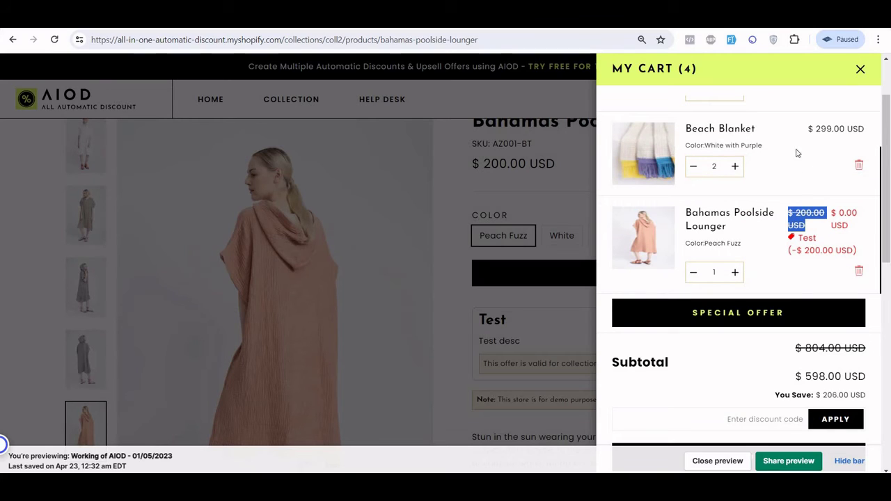
pyautogui.scroll(1, 802, 176)
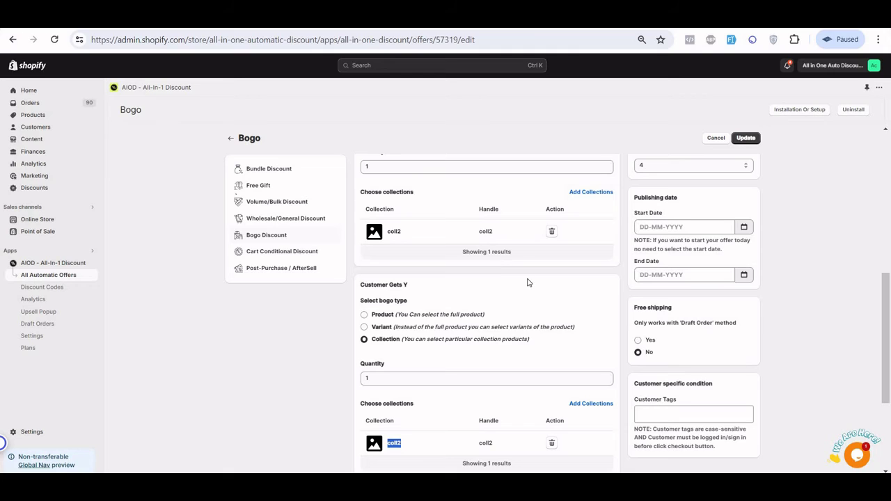
# Switch Customer Buys X from the coll2 collection to Product type and confirm.
pyautogui.scroll(5, 515, 292)
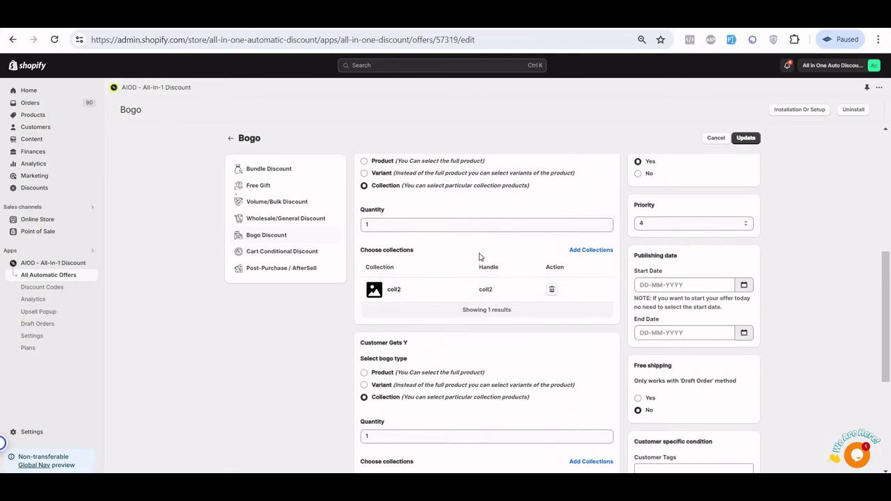
pyautogui.doubleClick(487, 404)
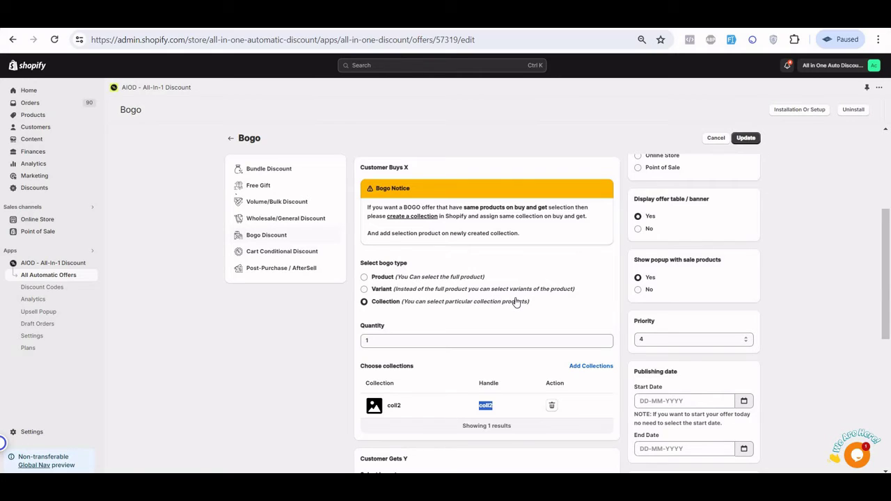
pyautogui.click(387, 279)
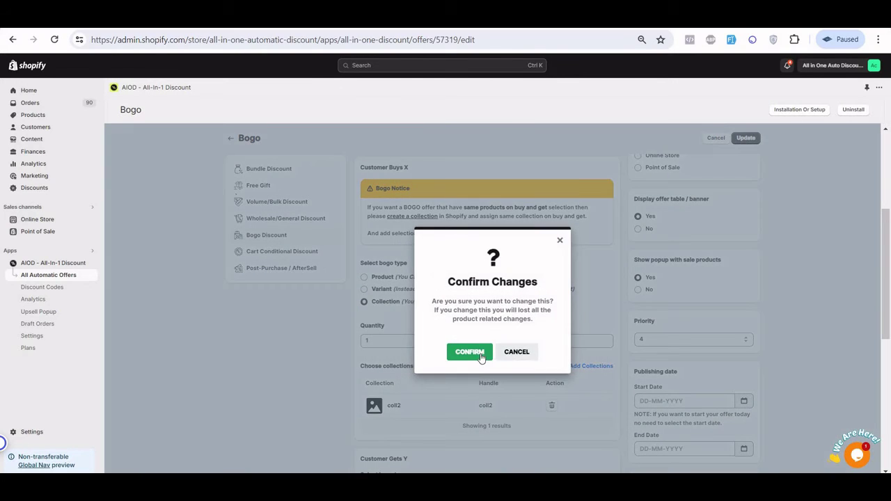
pyautogui.click(471, 349)
# Switch Customer Gets Y to Product type and confirm the change.
pyautogui.scroll(-3, 387, 306)
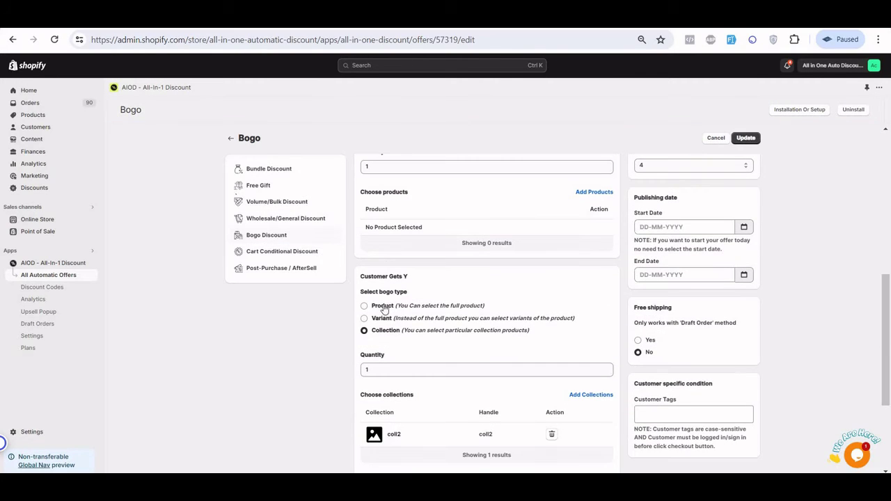
pyautogui.click(382, 306)
pyautogui.click(469, 351)
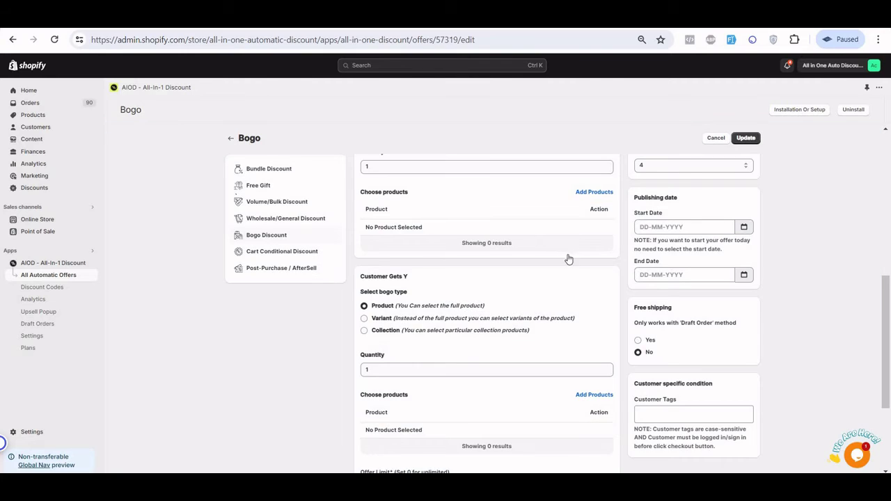
pyautogui.scroll(1, 598, 263)
# Add Acai Protein Bowl, Acai Berry and Acai Original Bowl to Customer Buys X.
pyautogui.click(593, 250)
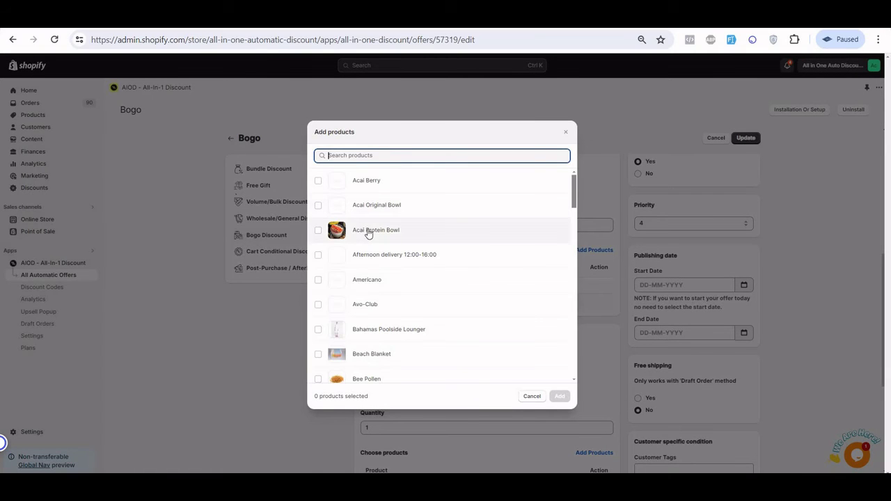
pyautogui.click(376, 225)
pyautogui.click(370, 182)
pyautogui.click(373, 205)
pyautogui.click(560, 396)
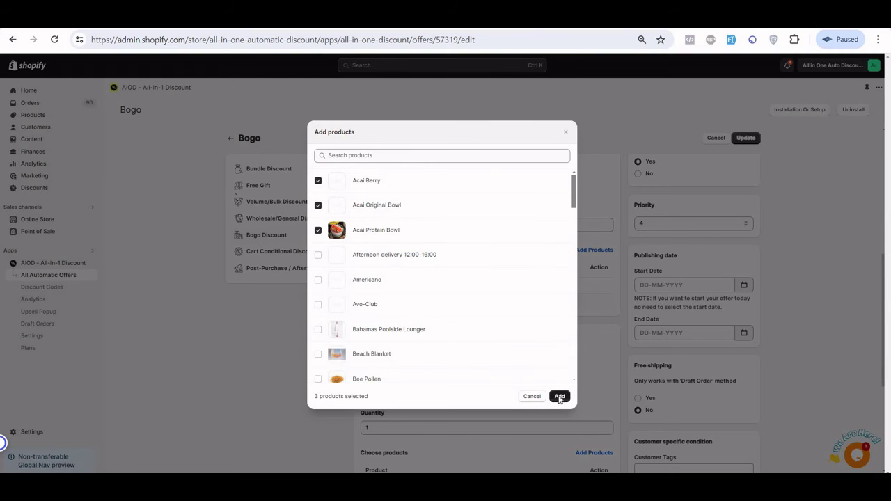
# Add Acai Berry and Acai Original Bowl as Customer Gets Y products.
pyautogui.scroll(-2, 600, 391)
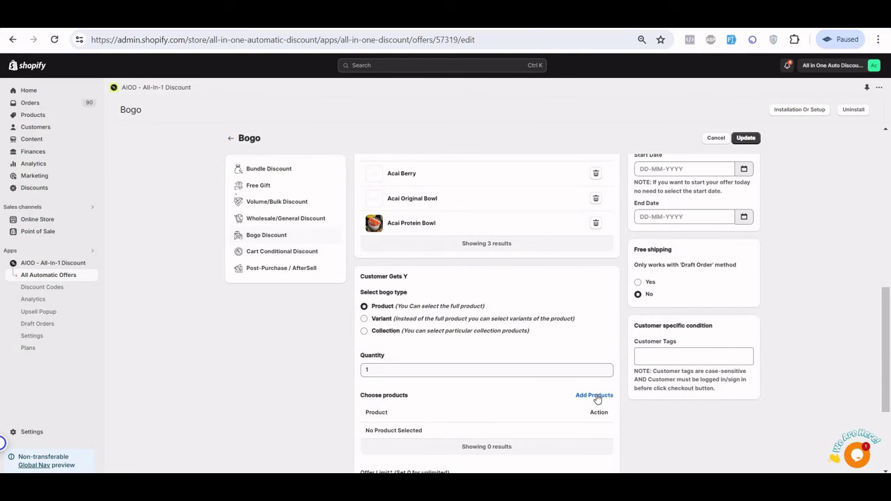
pyautogui.click(595, 396)
pyautogui.click(370, 180)
pyautogui.click(372, 205)
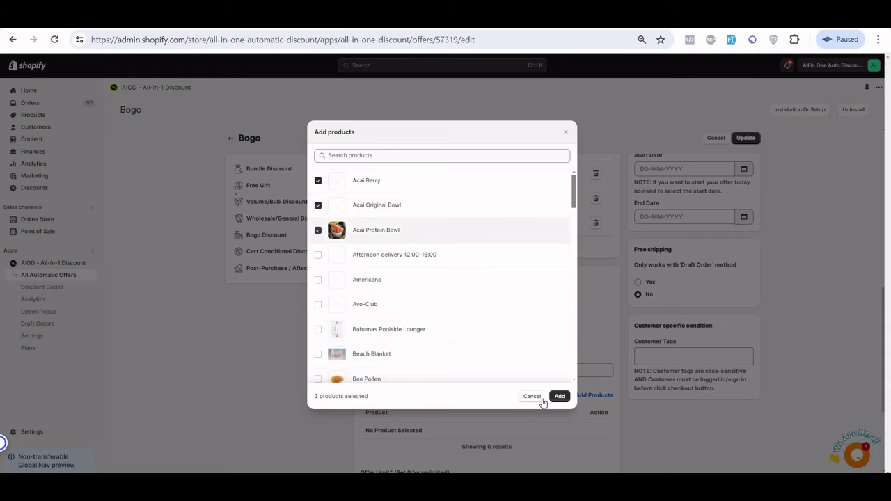
pyautogui.click(559, 396)
# Scroll through the offer form to verify both sides list the Acai products.
pyautogui.scroll(-3, 487, 324)
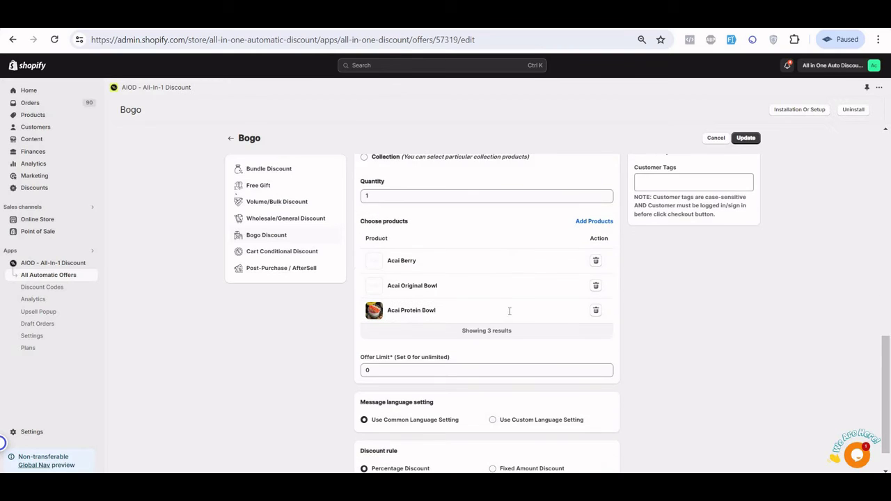
pyautogui.scroll(2, 508, 307)
pyautogui.scroll(2, 535, 320)
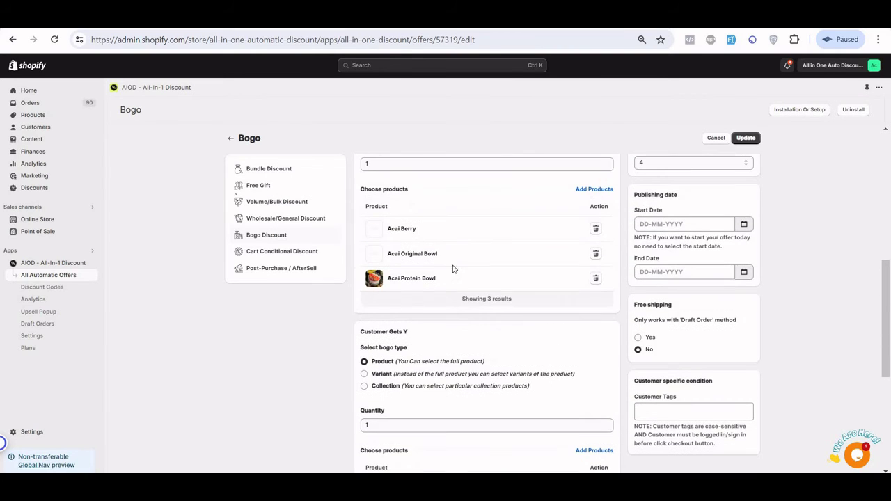
pyautogui.scroll(-2, 428, 174)
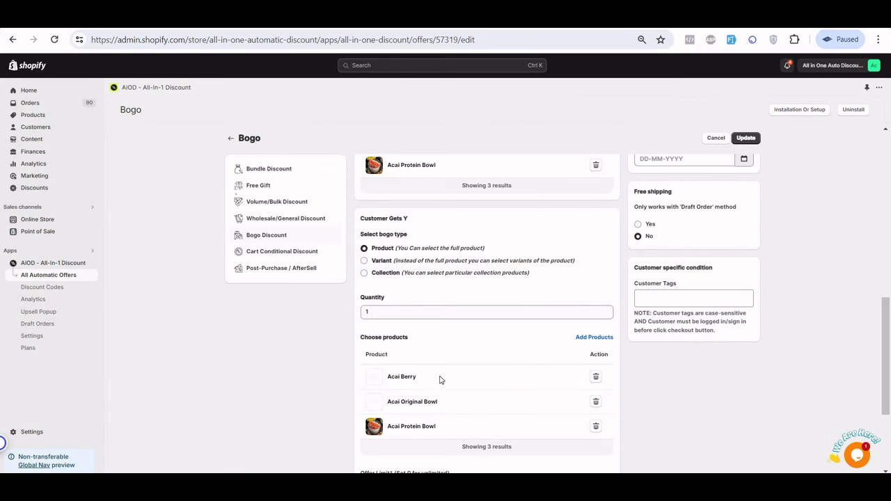
pyautogui.scroll(2, 521, 195)
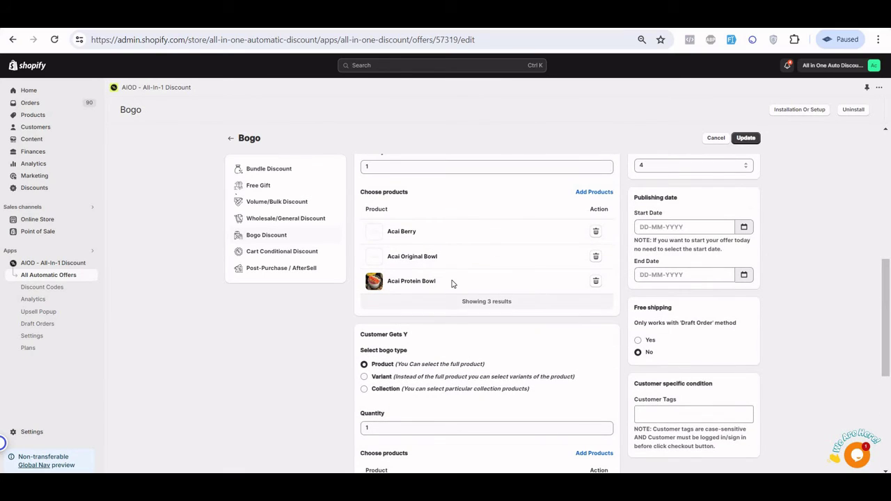
pyautogui.scroll(-2, 457, 348)
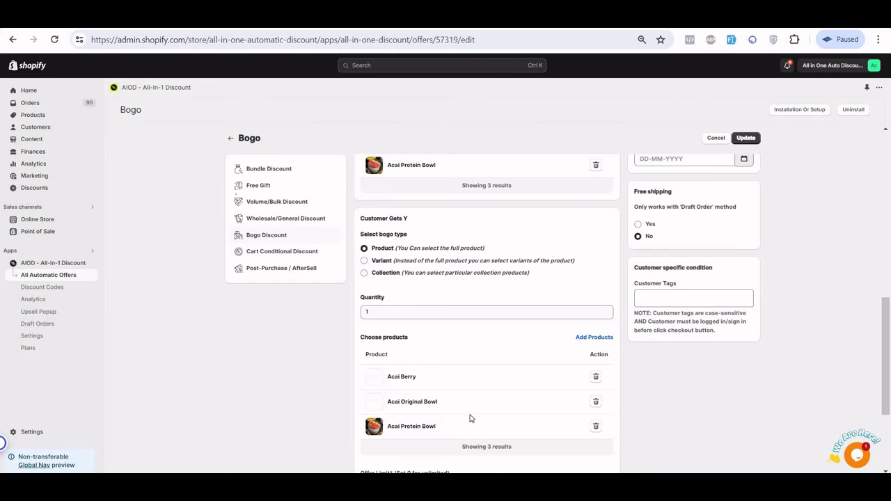
pyautogui.scroll(-1, 470, 419)
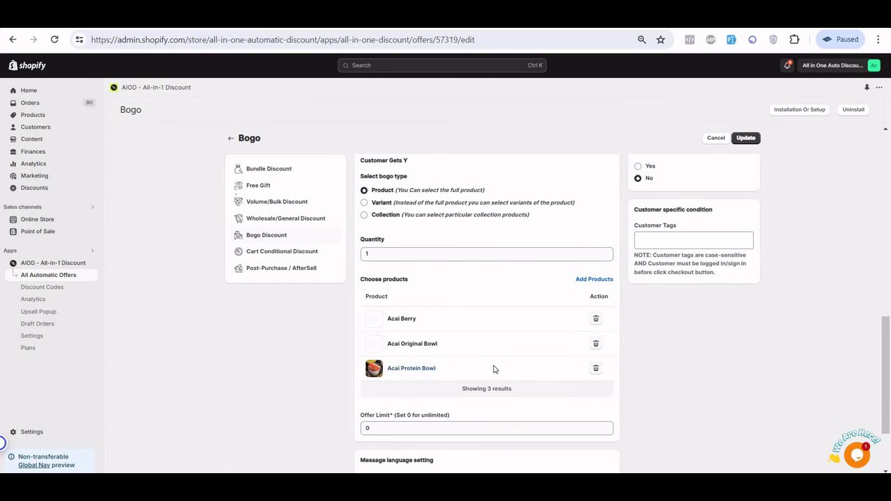
pyautogui.scroll(2, 460, 236)
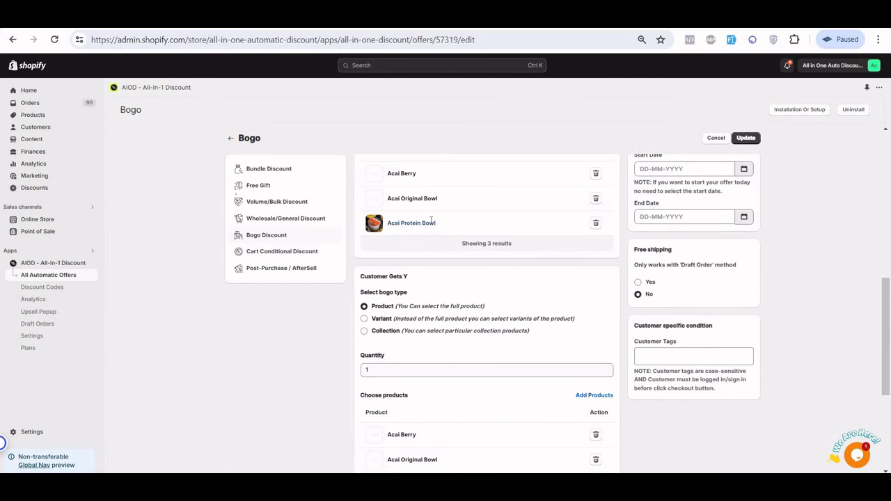
pyautogui.scroll(5, 506, 338)
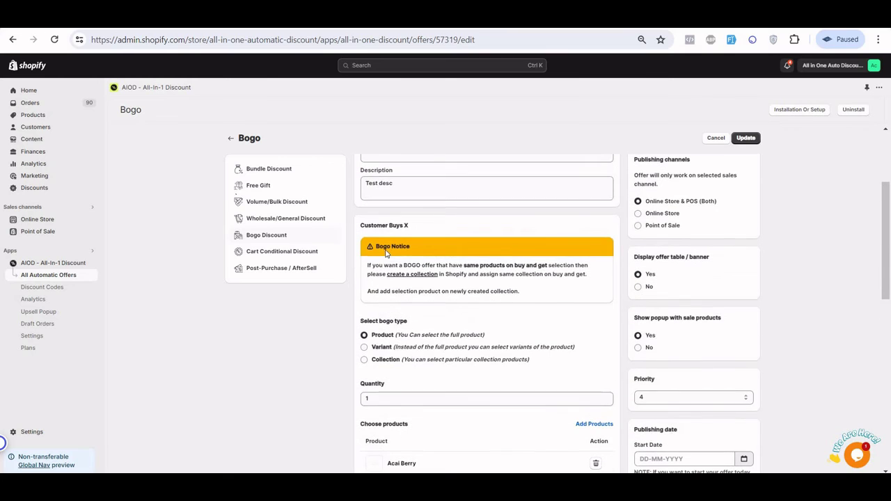
pyautogui.tripleClick(525, 284)
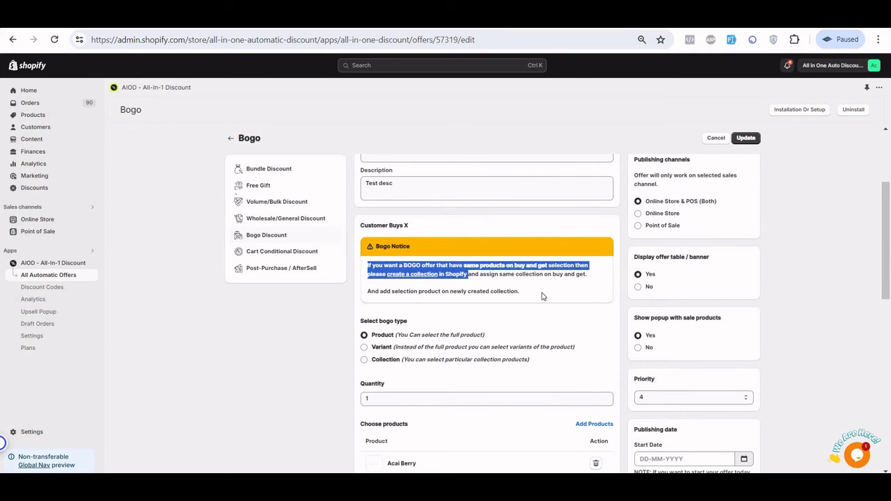
pyautogui.click(490, 326)
pyautogui.scroll(-3, 478, 295)
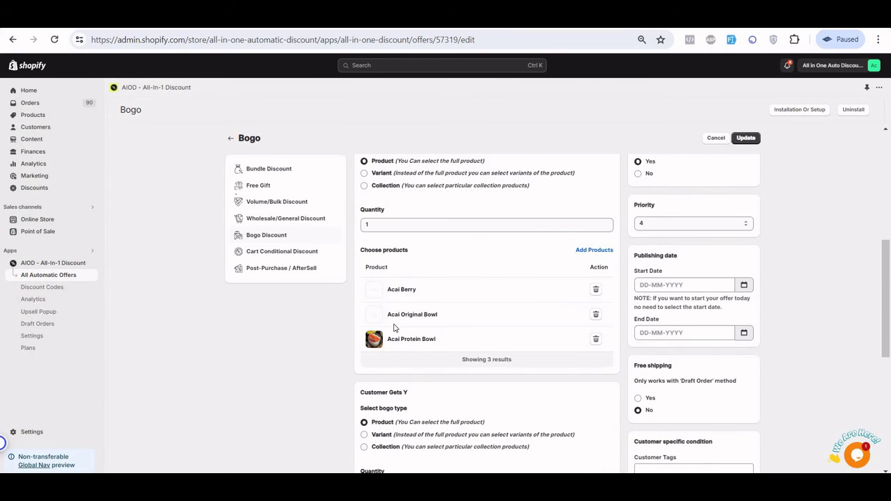
pyautogui.scroll(3, 457, 226)
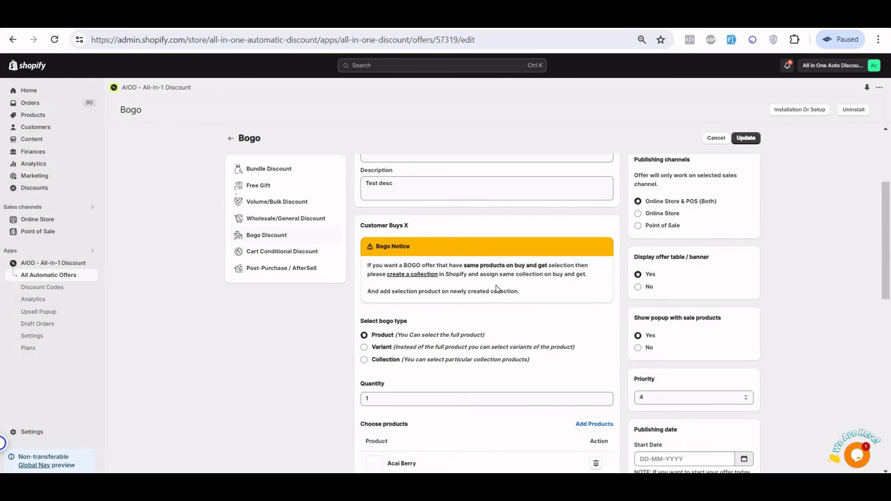
pyautogui.scroll(-3, 473, 293)
pyautogui.click(387, 187)
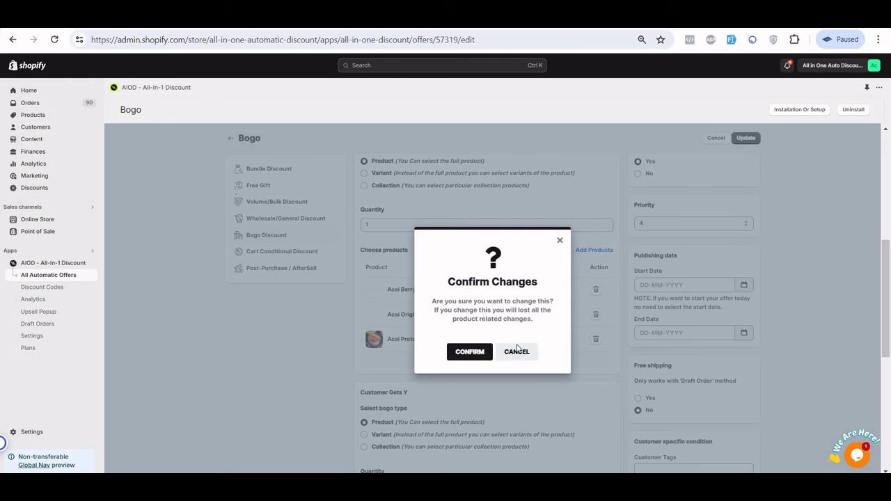
pyautogui.click(517, 351)
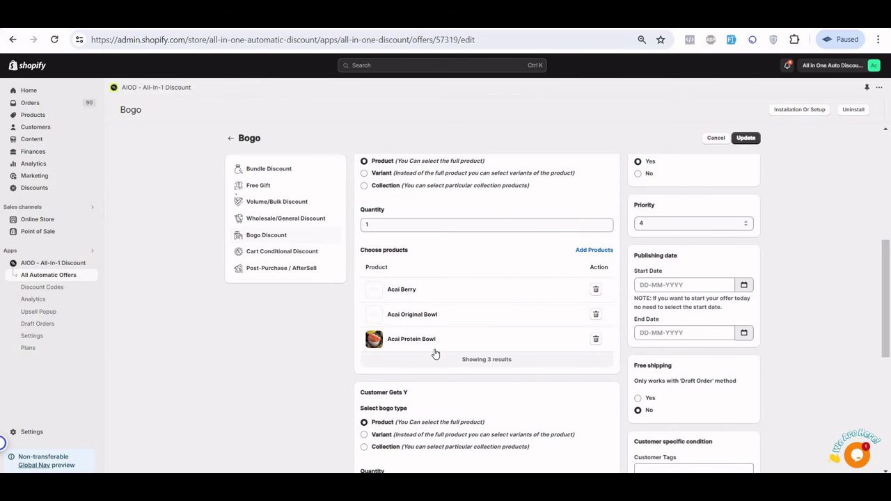
pyautogui.scroll(-3, 435, 354)
pyautogui.scroll(-2, 481, 348)
pyautogui.scroll(-1, 499, 351)
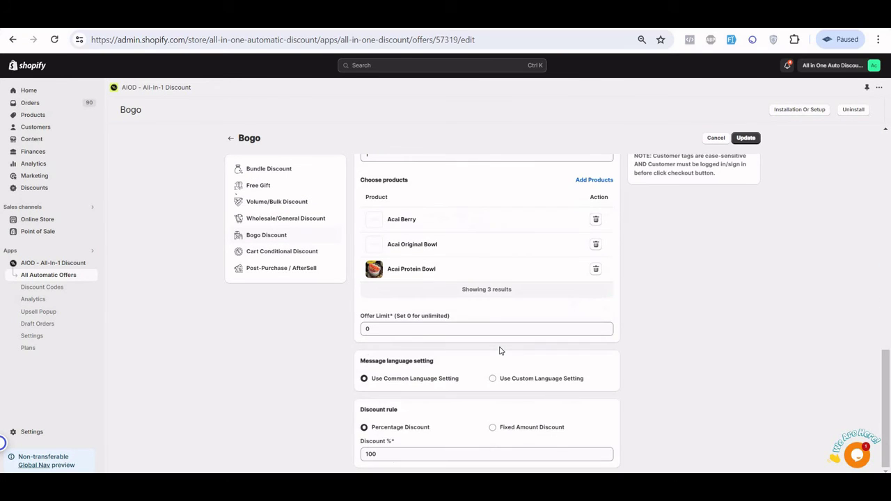
pyautogui.scroll(4, 500, 351)
pyautogui.scroll(2, 488, 314)
pyautogui.scroll(-2, 686, 349)
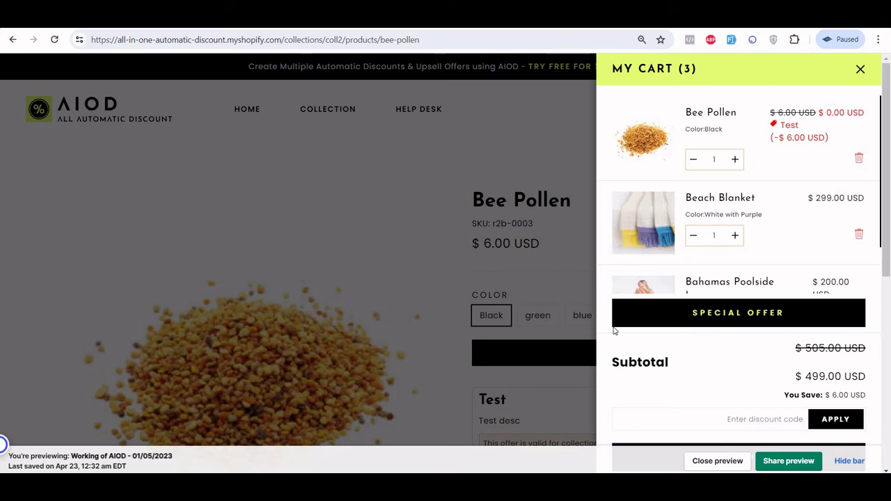
pyautogui.click(585, 327)
pyautogui.scroll(-2, 502, 286)
pyautogui.doubleClick(502, 288)
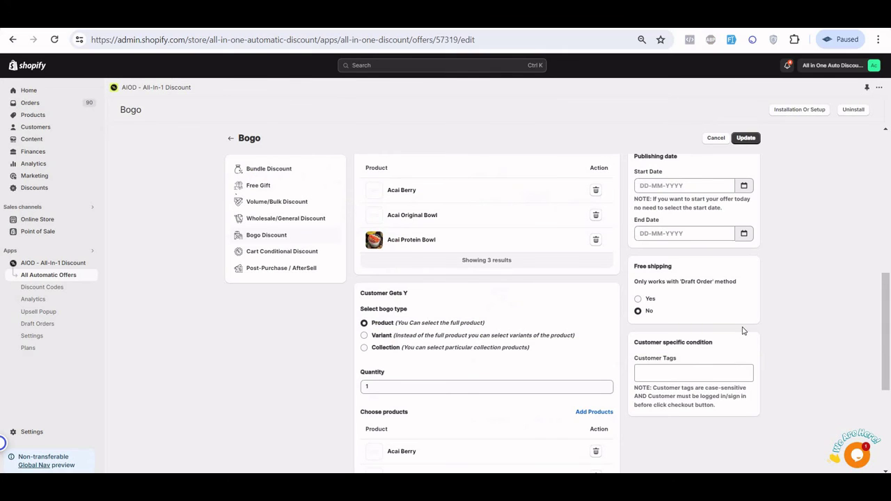
pyautogui.scroll(4, 742, 326)
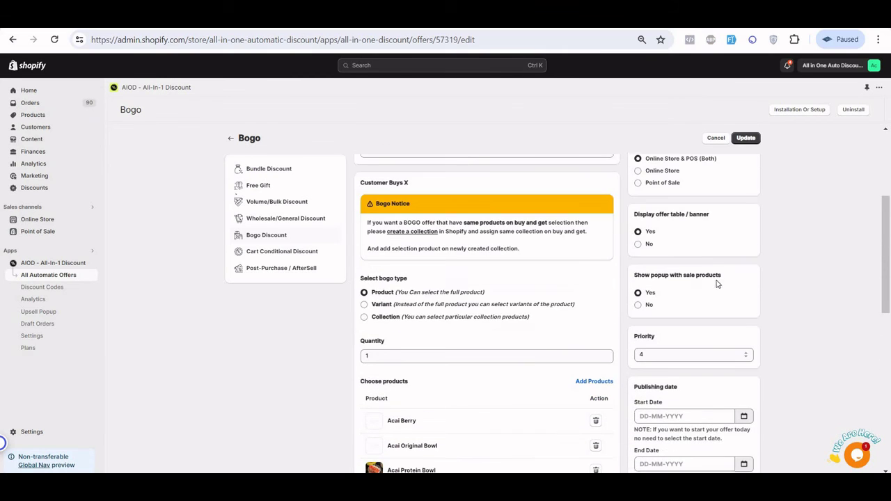
# Set Display offer table / banner to No and update the offer.
pyautogui.click(643, 247)
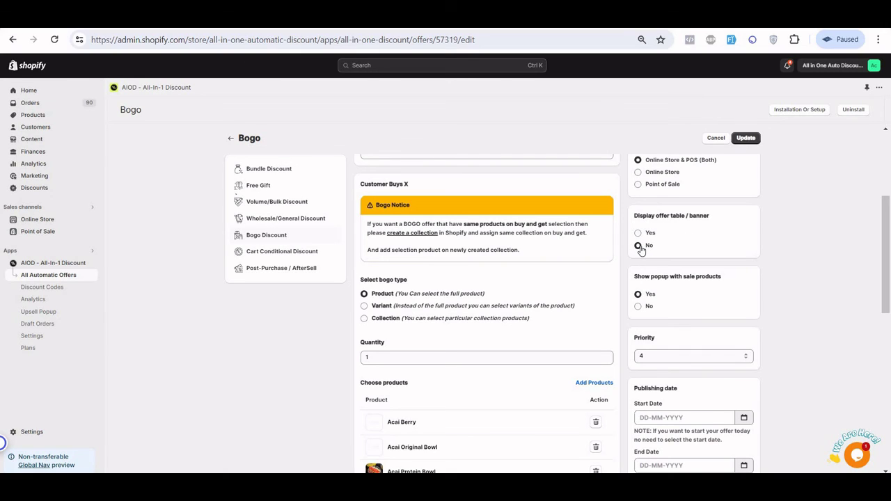
pyautogui.click(746, 138)
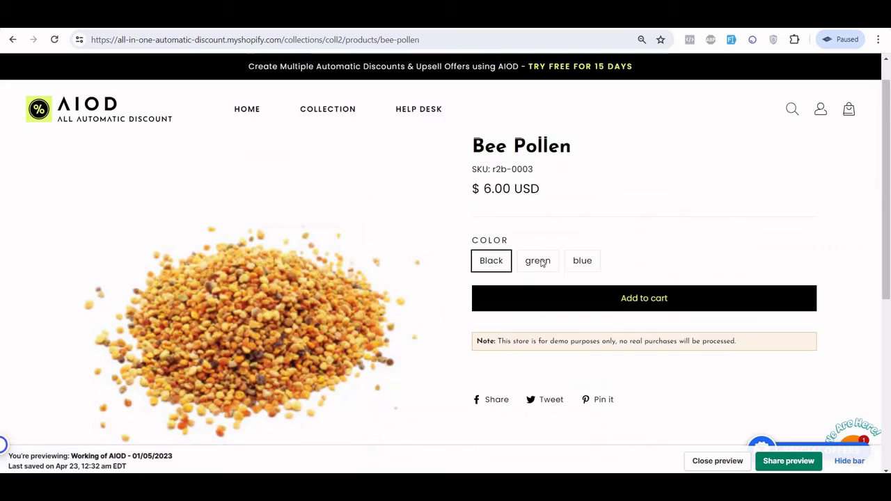
pyautogui.scroll(-2, 642, 295)
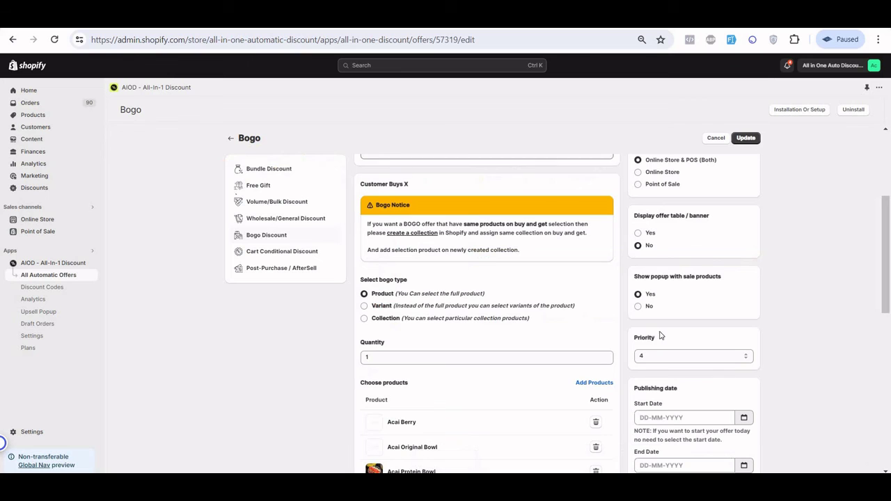
# Set Show popup to No, restore the offer table / banner to Yes, and update.
pyautogui.tripleClick(679, 274)
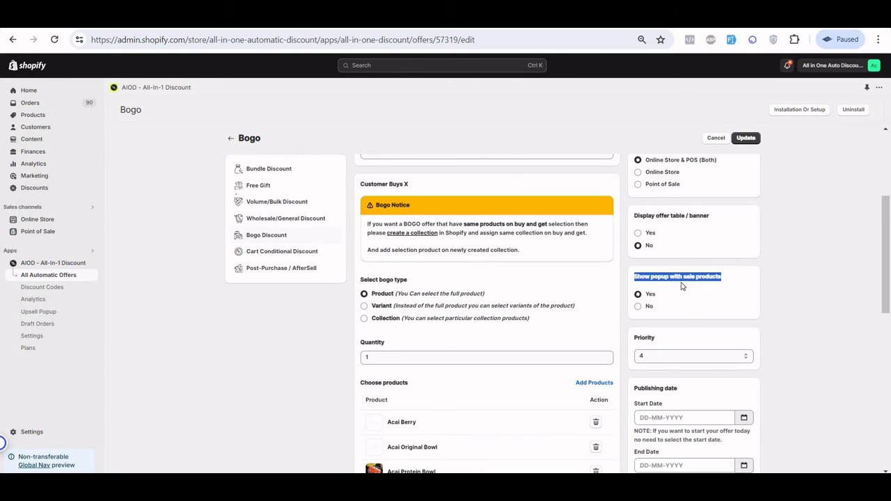
pyautogui.click(638, 307)
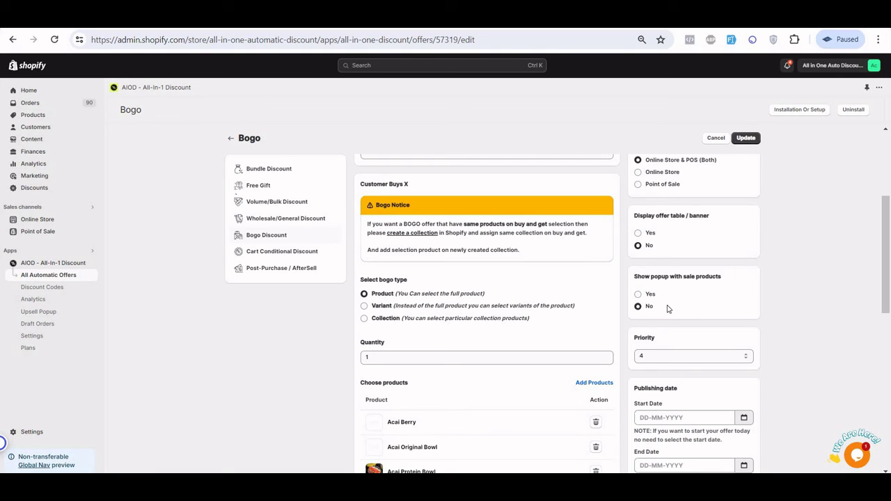
pyautogui.click(650, 235)
pyautogui.click(746, 138)
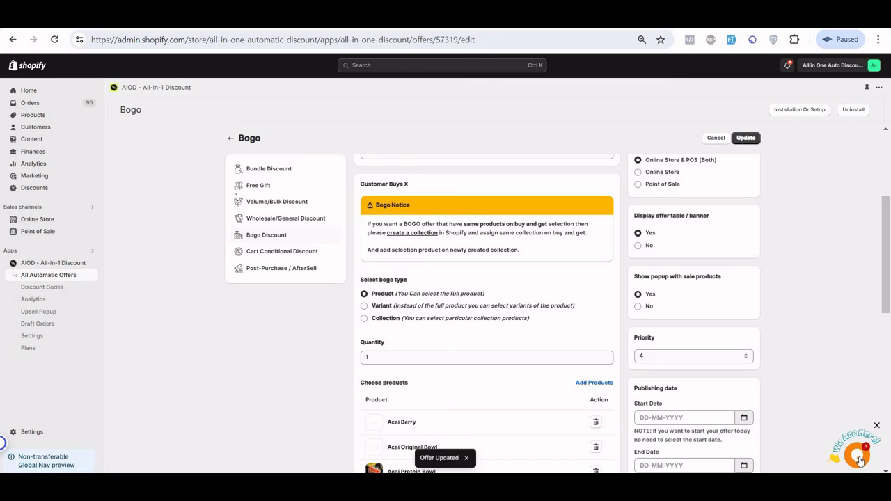
# Open the We Are Here tawk.to live support chat.
pyautogui.click(858, 457)
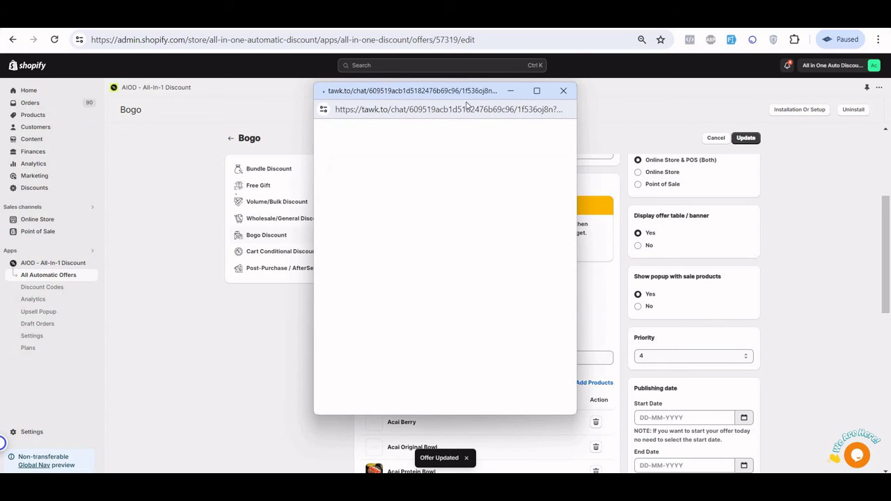